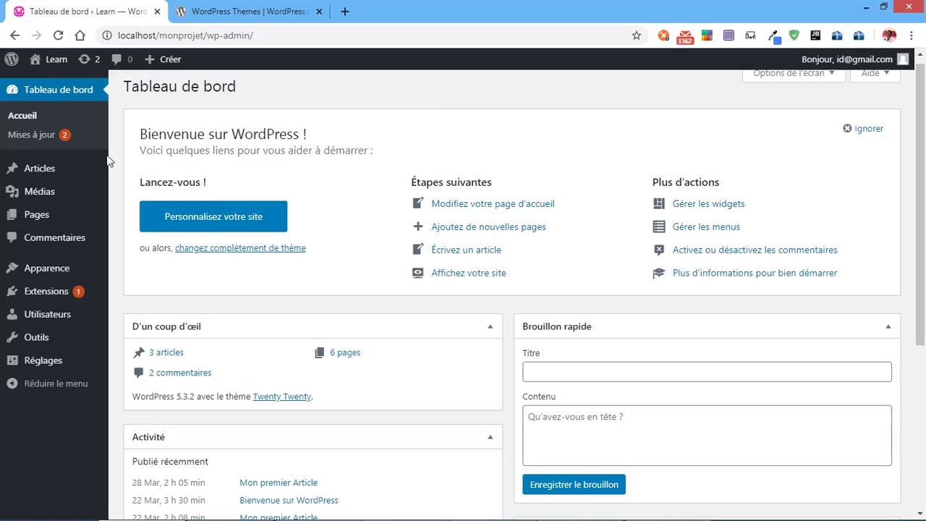
Open the site's installed themes and go to the page for adding new themes.
mouse_move(53, 273)
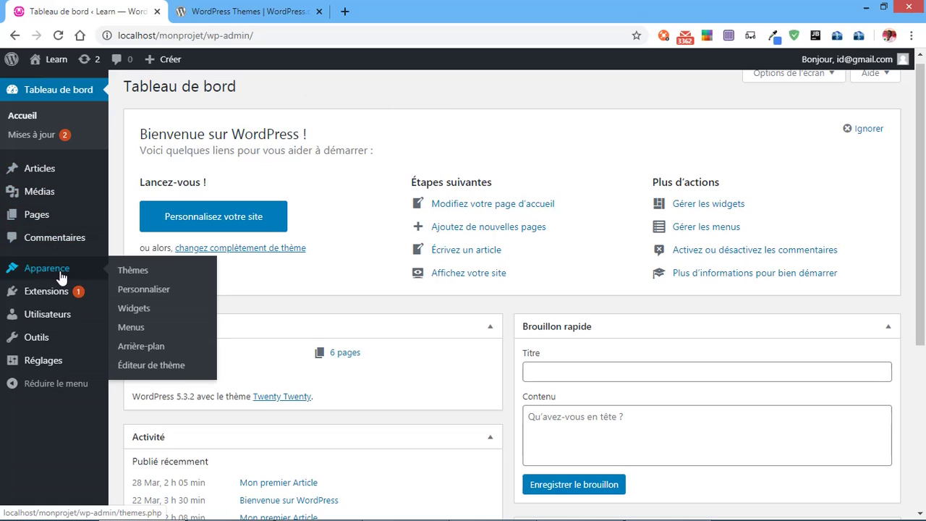
click(138, 276)
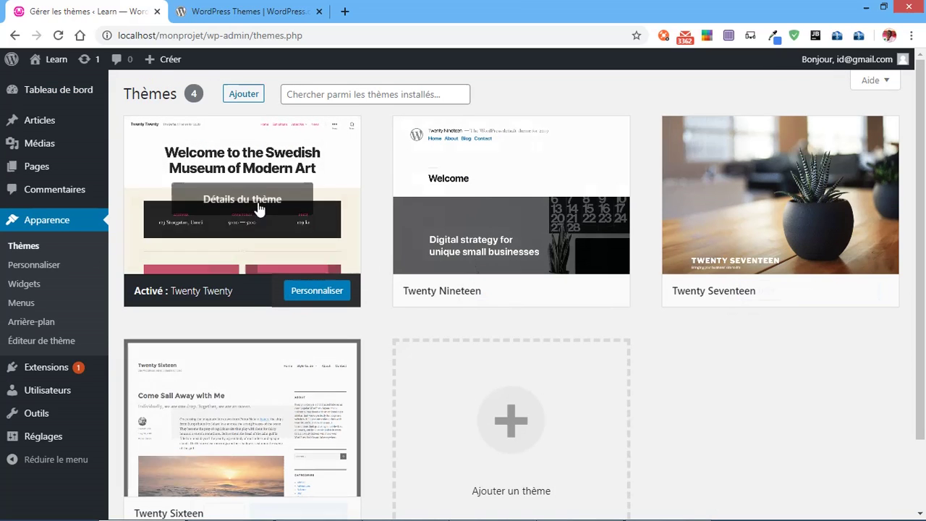
click(246, 95)
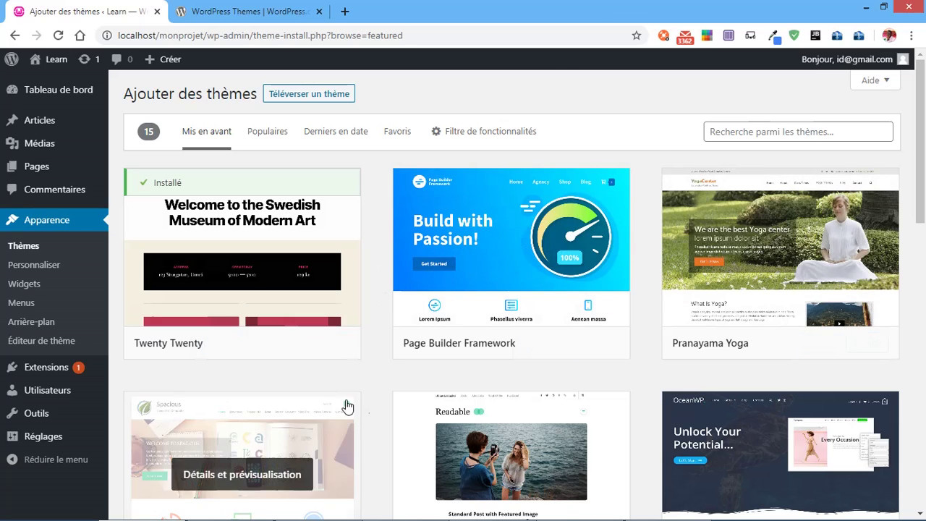
Browse the popular and latest themes, and search the available themes for "education".
click(268, 138)
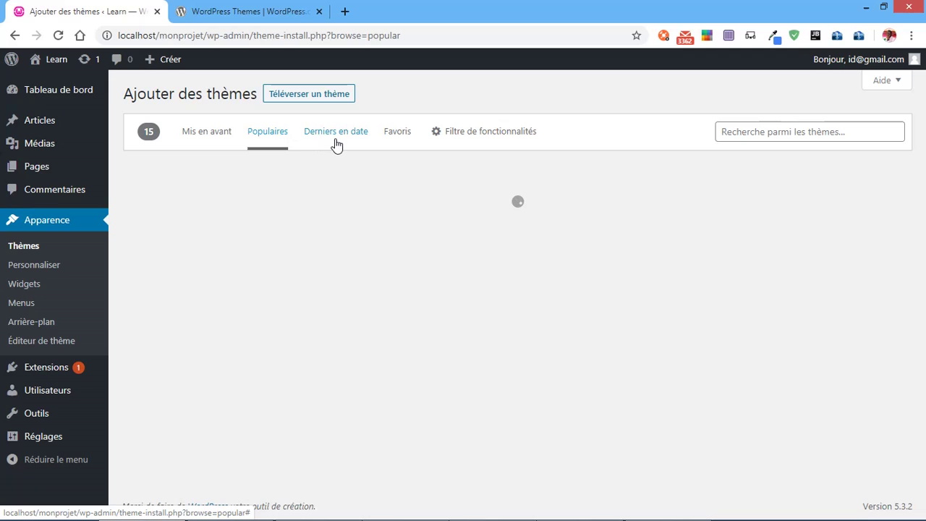
click(337, 145)
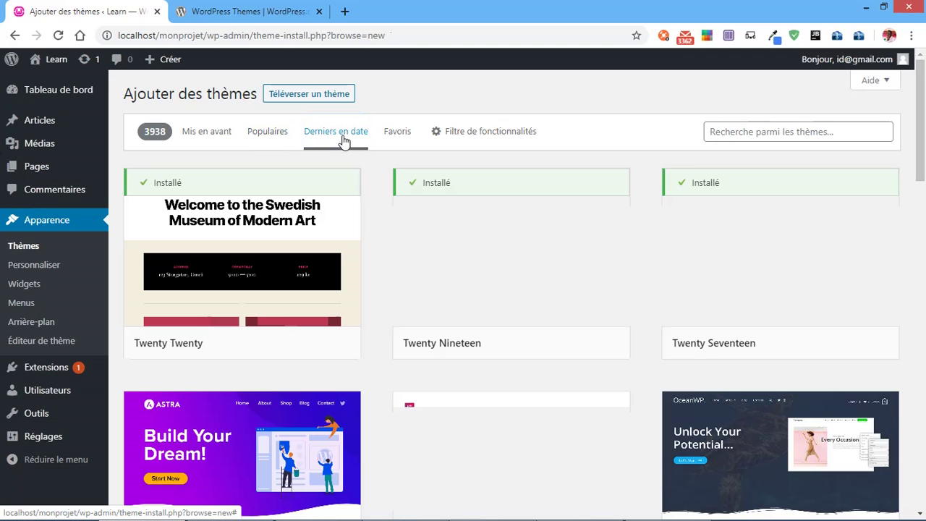
click(769, 145)
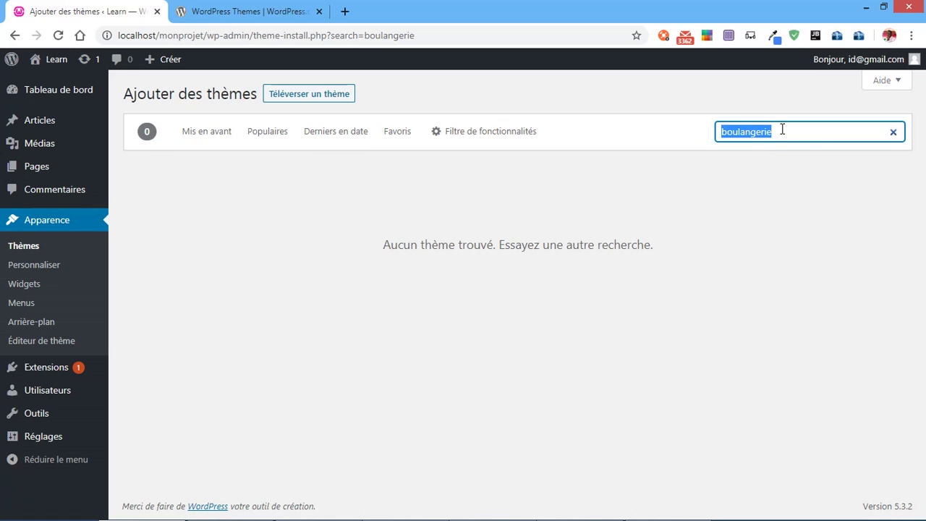
text(education)
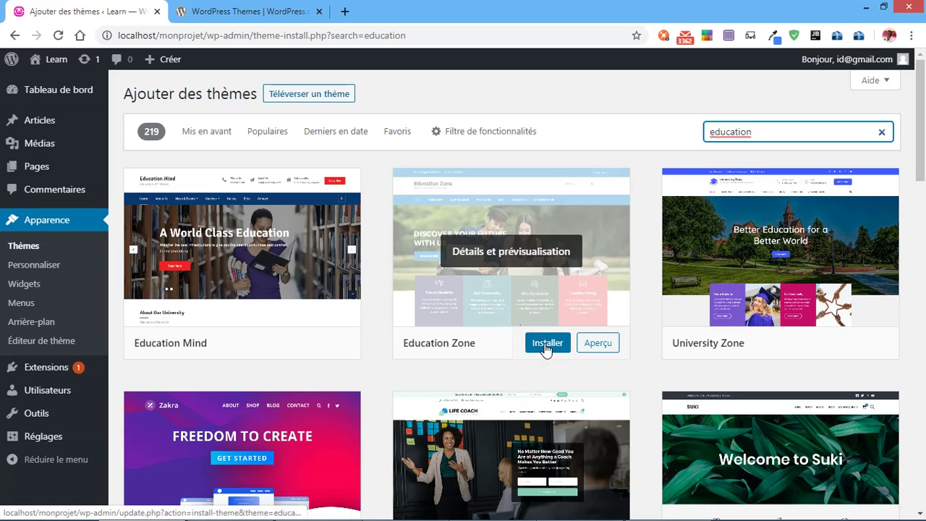
Preview the Education Zone theme, reading its description and sample page, and close the preview.
click(594, 342)
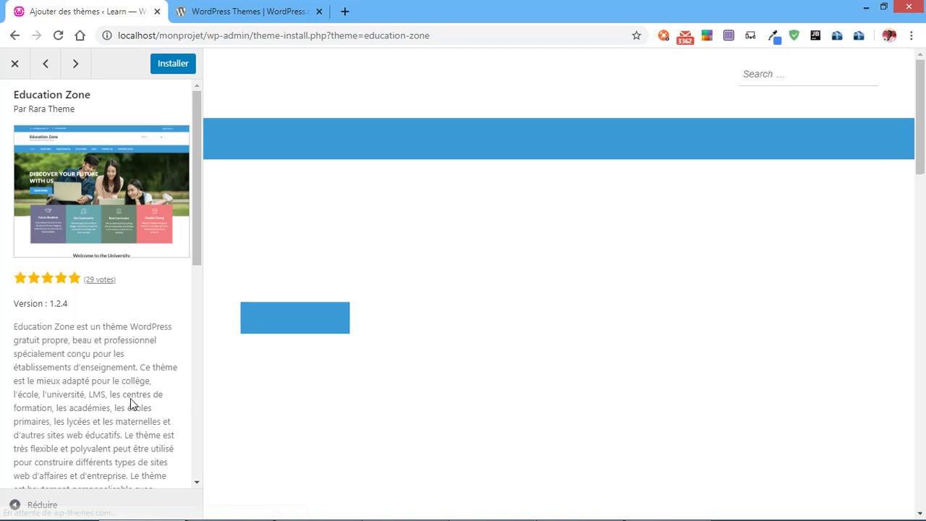
scroll(132, 404, down, 6)
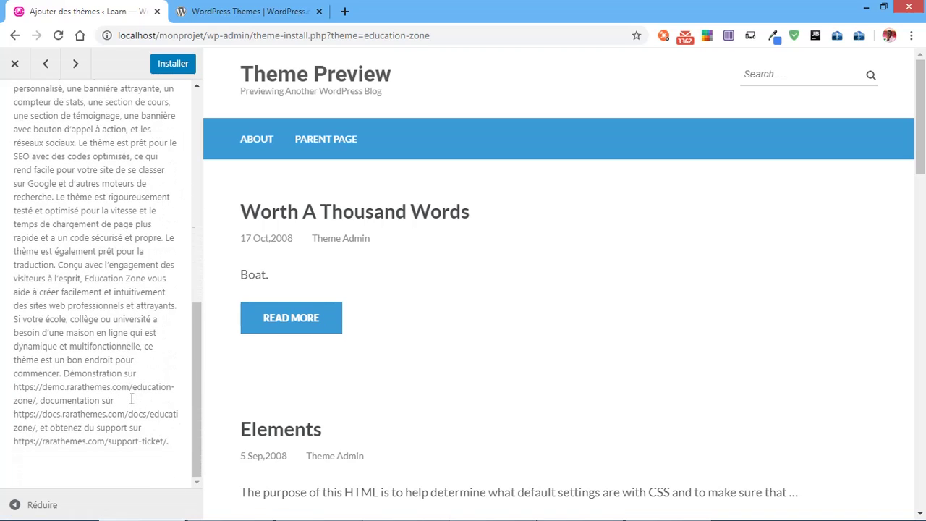
scroll(131, 399, up, 8)
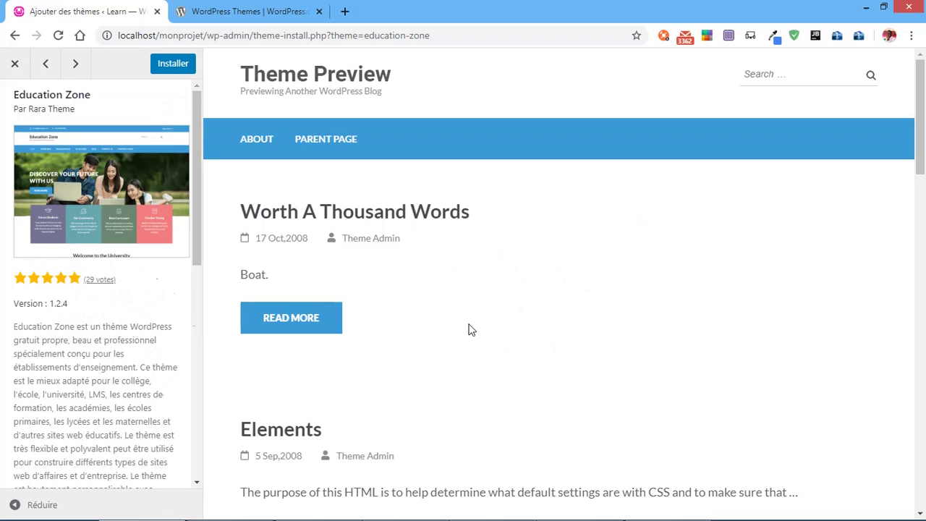
scroll(407, 274, down, 3)
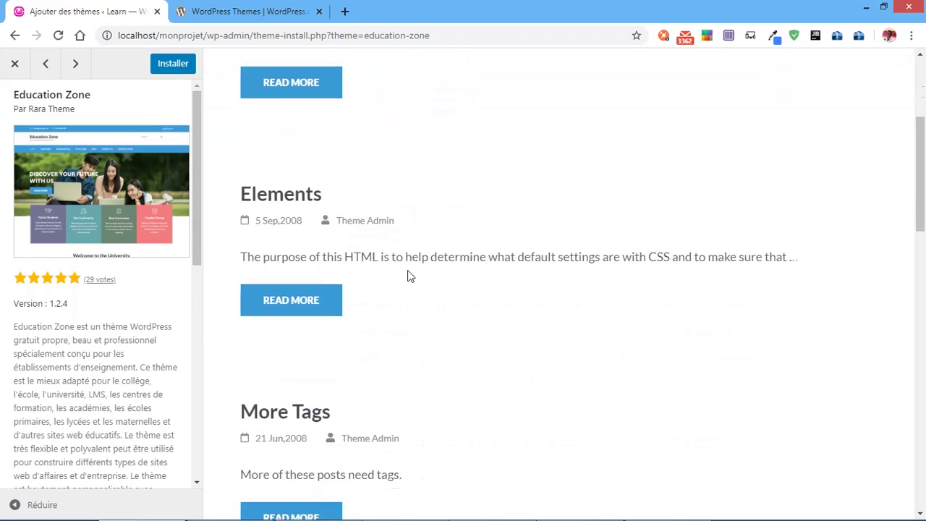
scroll(407, 275, down, 7)
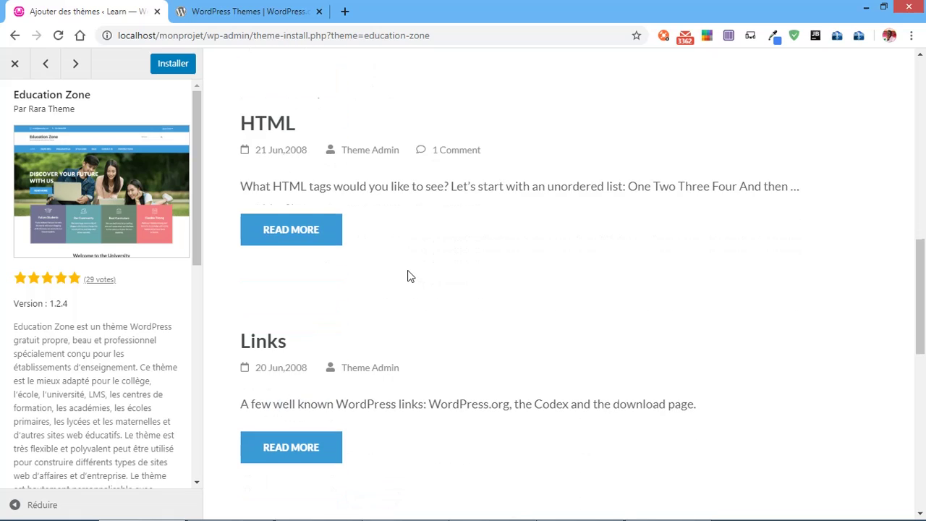
scroll(407, 275, up, 10)
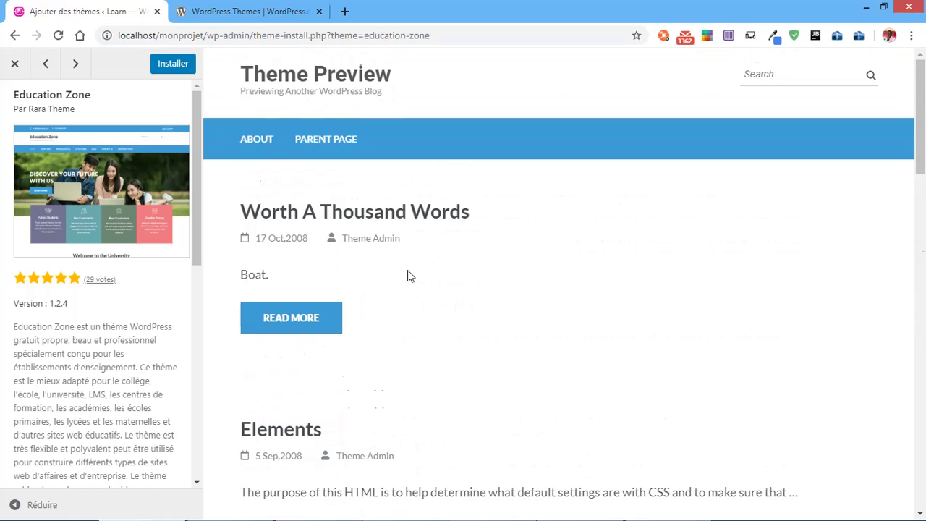
click(14, 65)
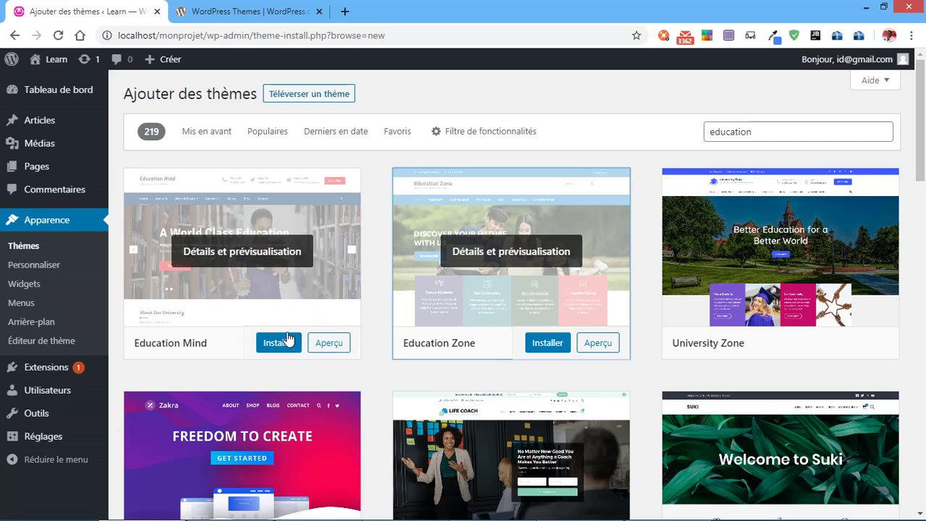
Install the Education Mind theme from the search results and activate it on the site.
click(286, 341)
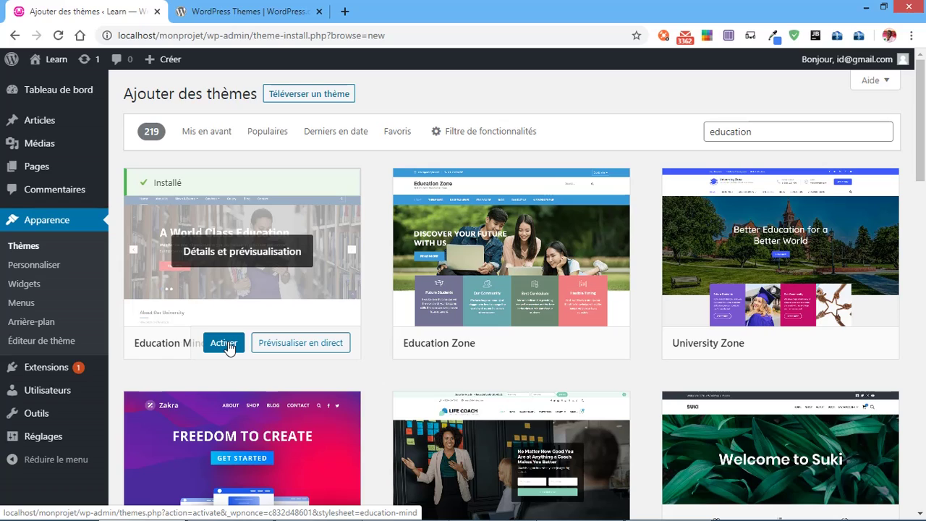
click(223, 343)
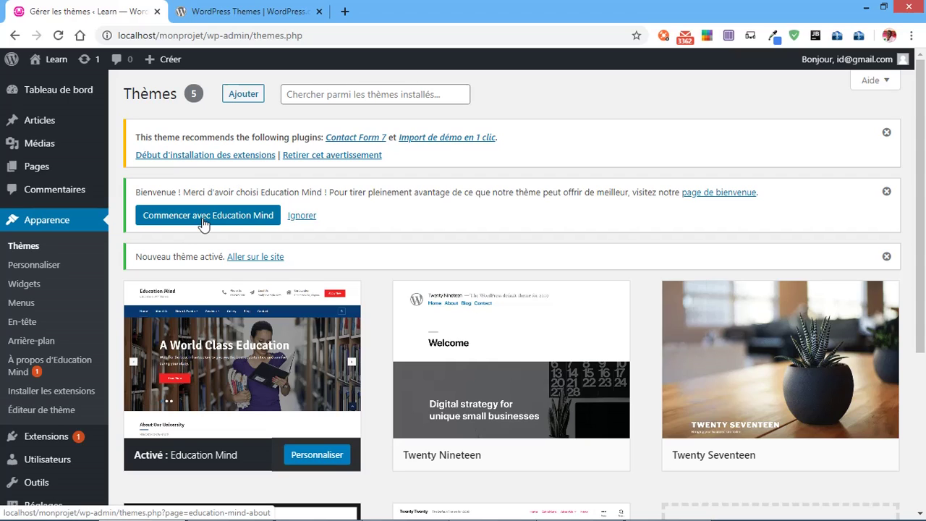
Visit the live site and examine the new theme's header search box, posts and footer.
mouse_move(65, 61)
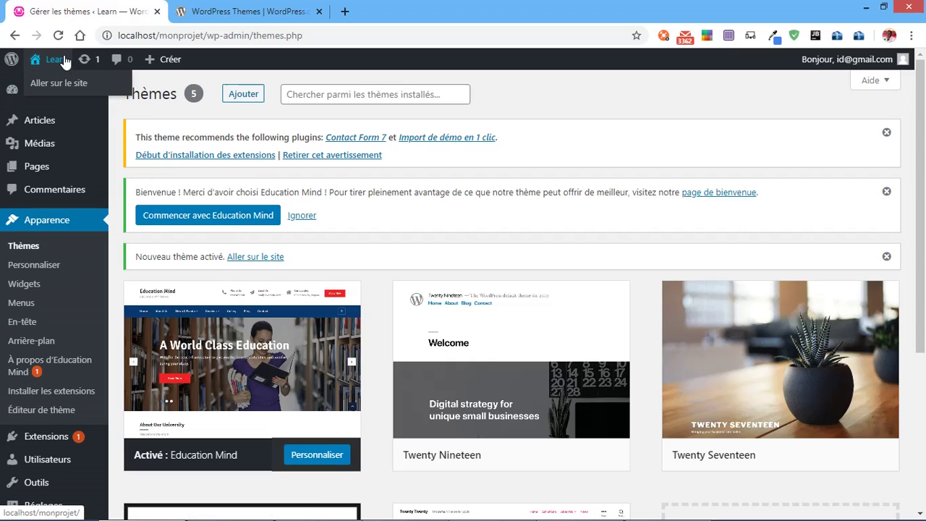
click(63, 96)
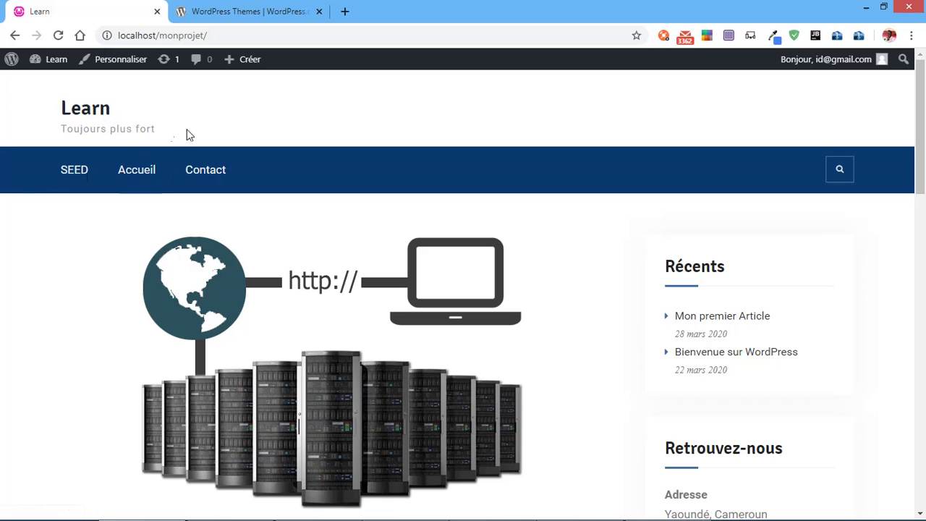
click(842, 172)
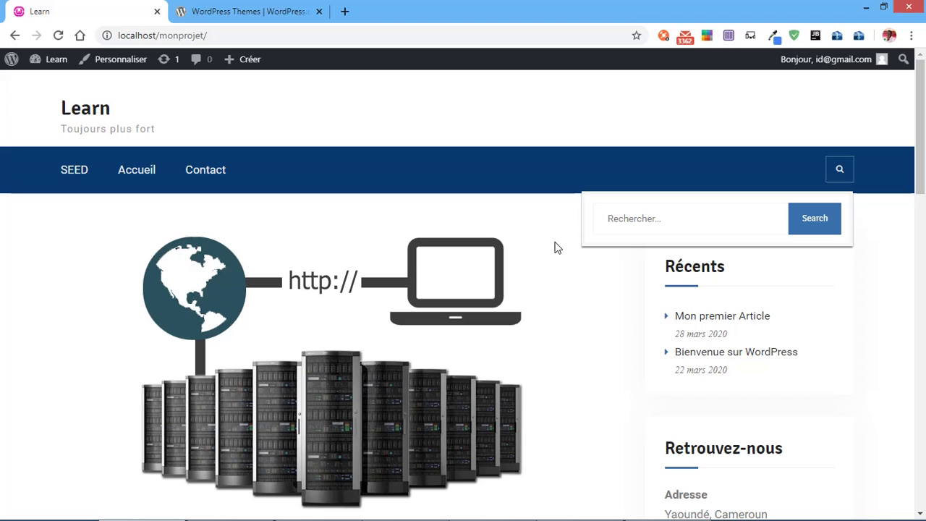
click(844, 179)
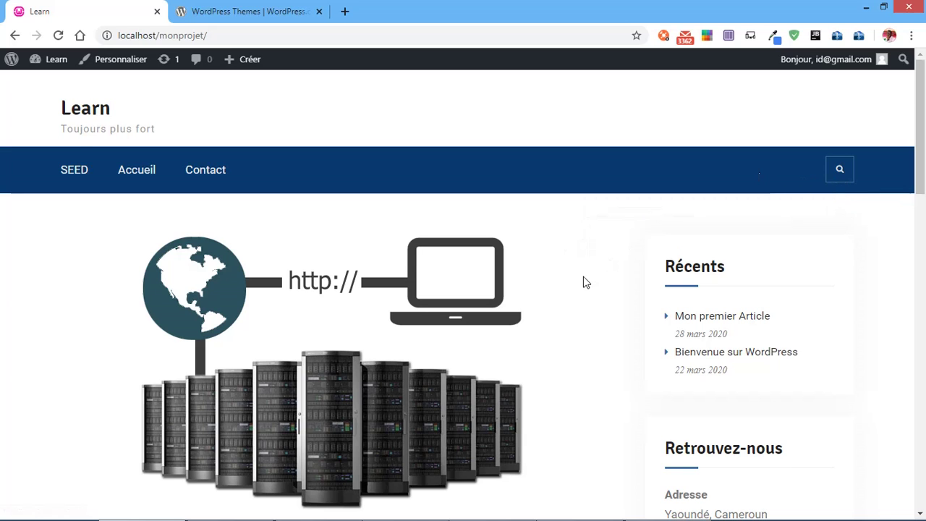
scroll(584, 282, down, 4)
scroll(585, 282, down, 8)
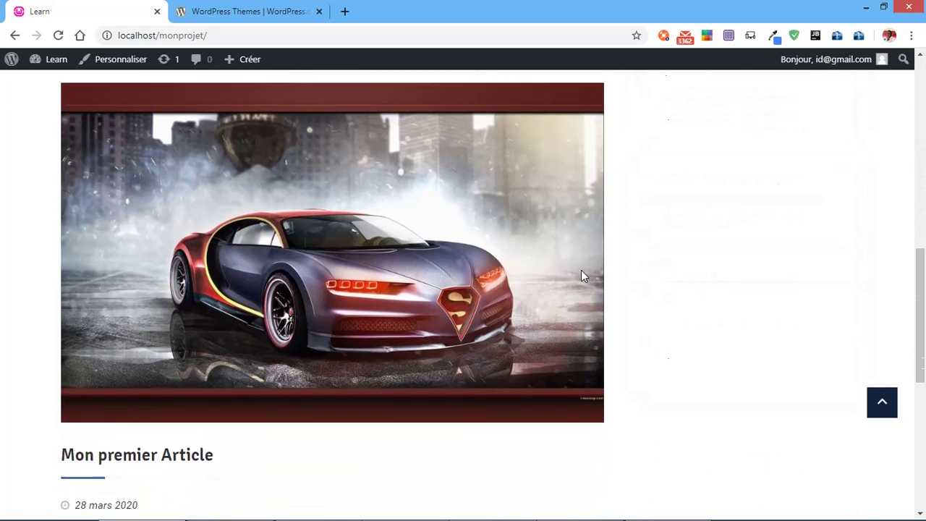
scroll(583, 276, down, 5)
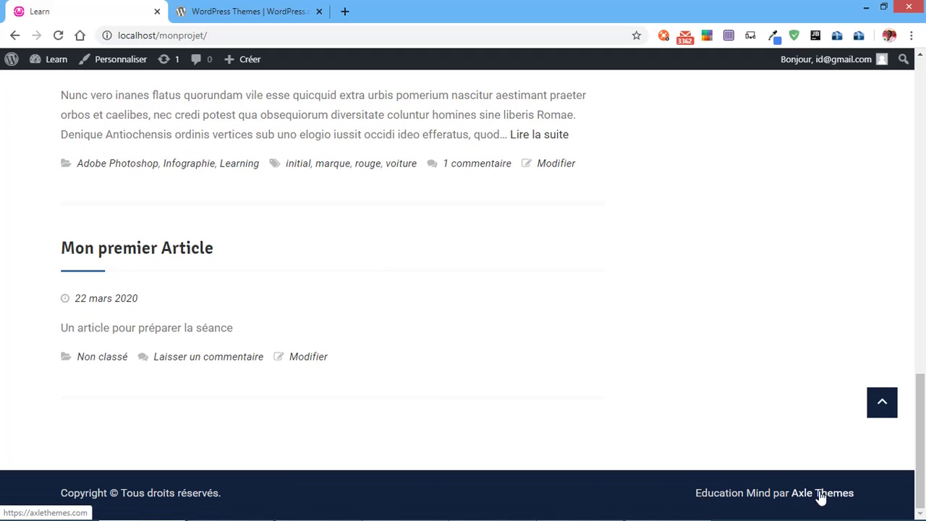
scroll(223, 150, up, 3)
scroll(223, 147, up, 10)
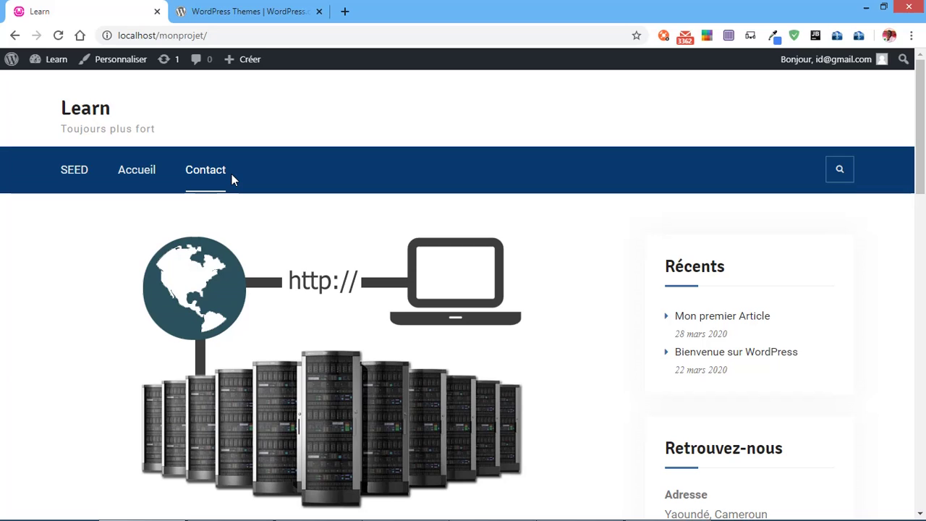
Switch to the WordPress.org theme directory and download the Astra theme as astra.2.3.4.zip.
click(243, 9)
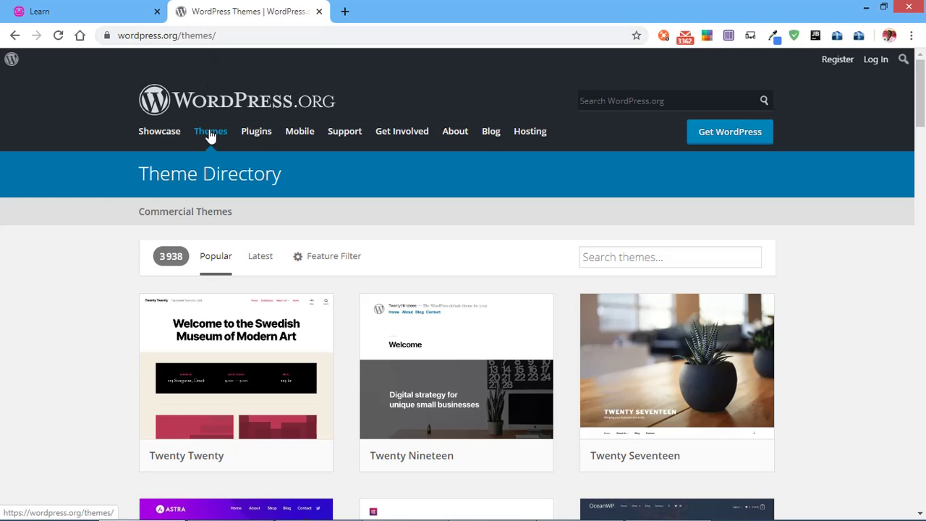
scroll(208, 133, down, 4)
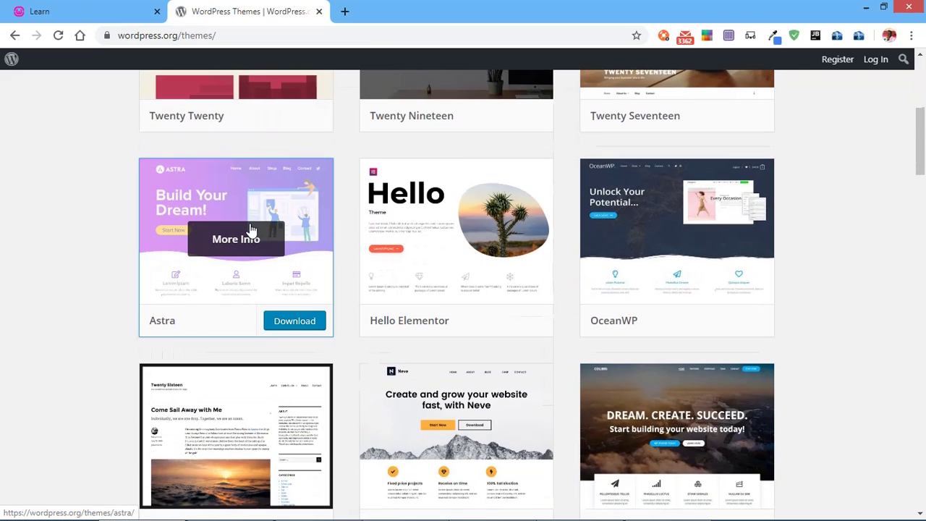
scroll(252, 224, down, 1)
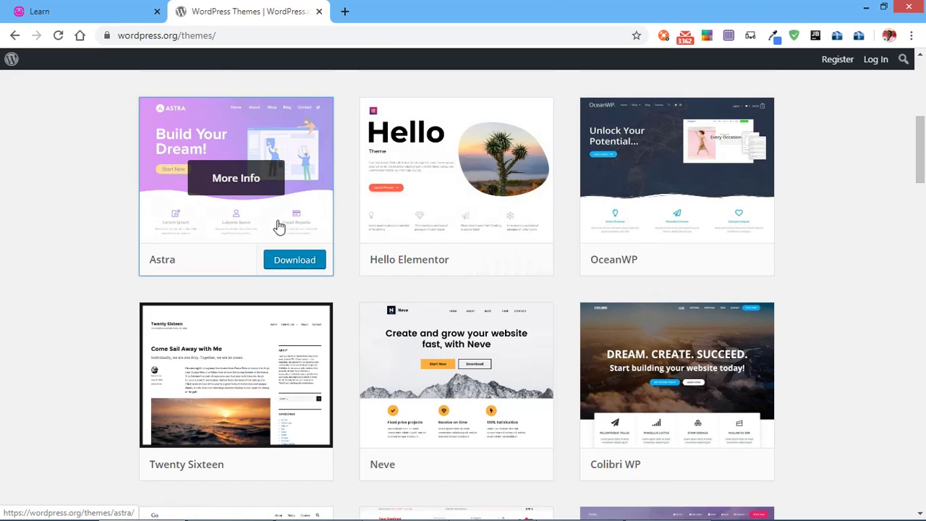
click(297, 266)
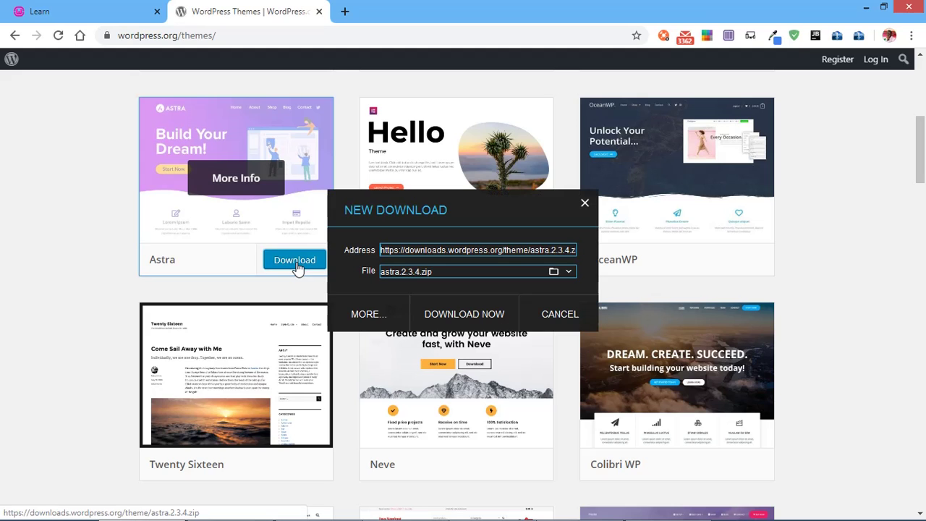
click(451, 312)
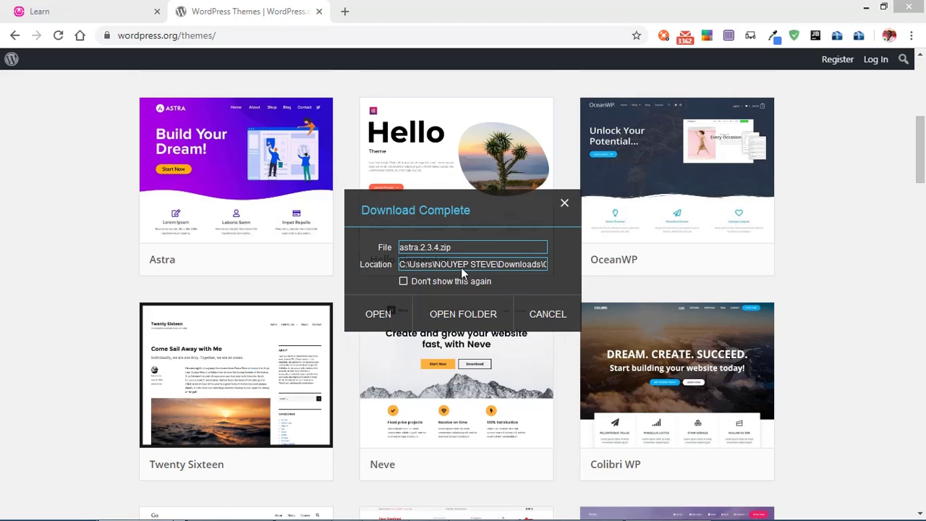
Open the folder containing astra.2.3.4.zip and extract the archive into a folder named astra.2.3.4.
click(462, 313)
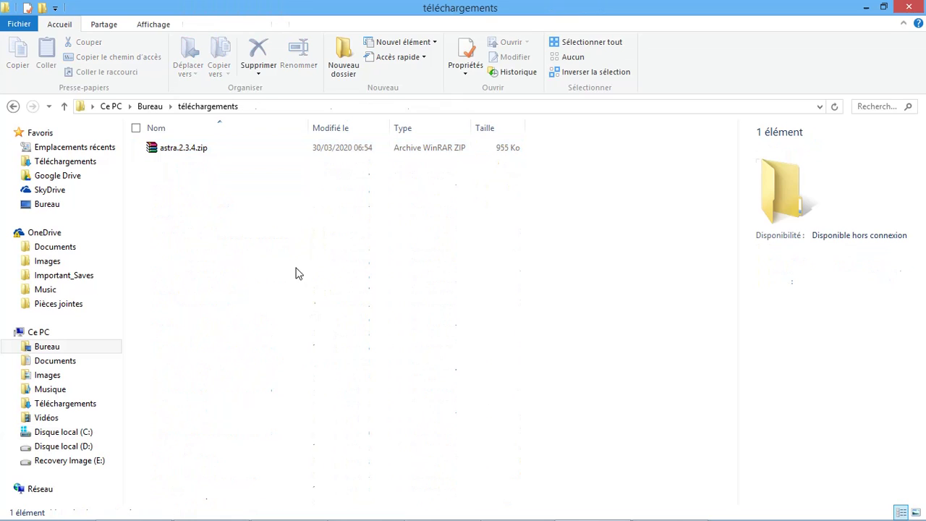
click(181, 153)
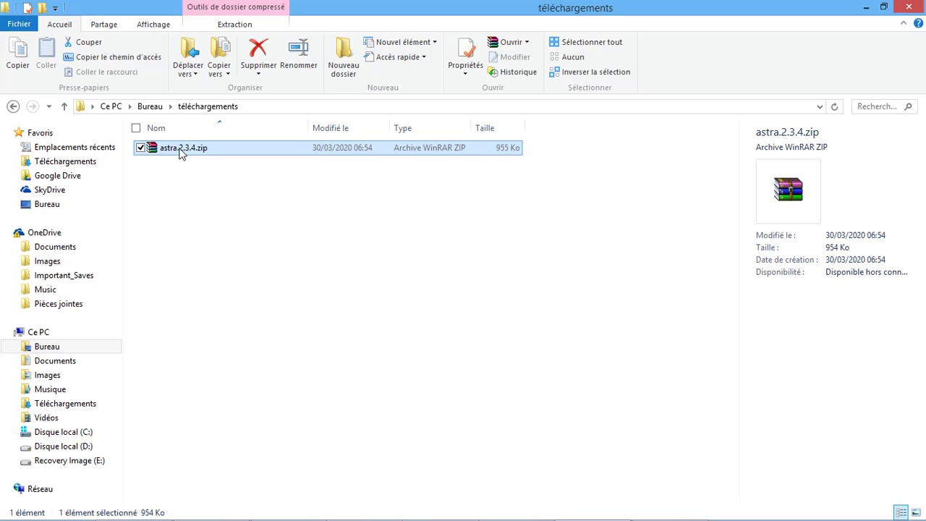
right_click(181, 153)
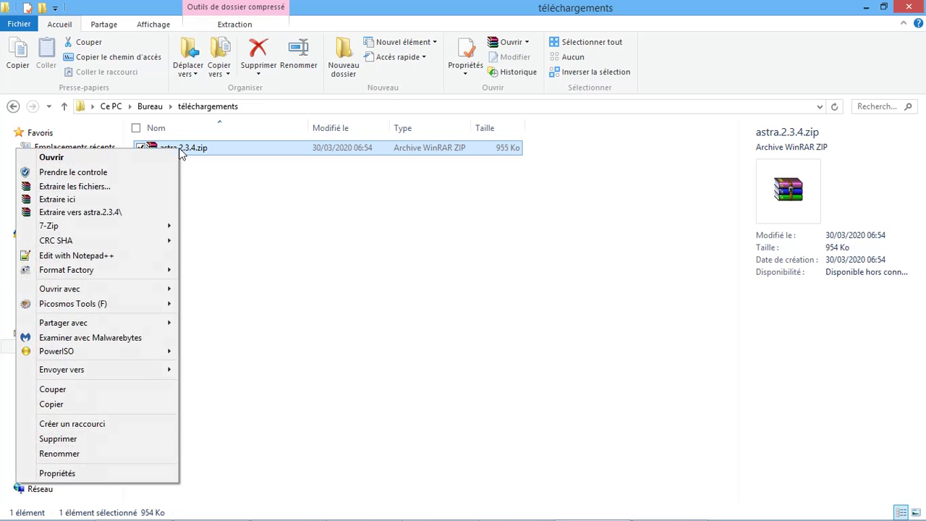
click(128, 212)
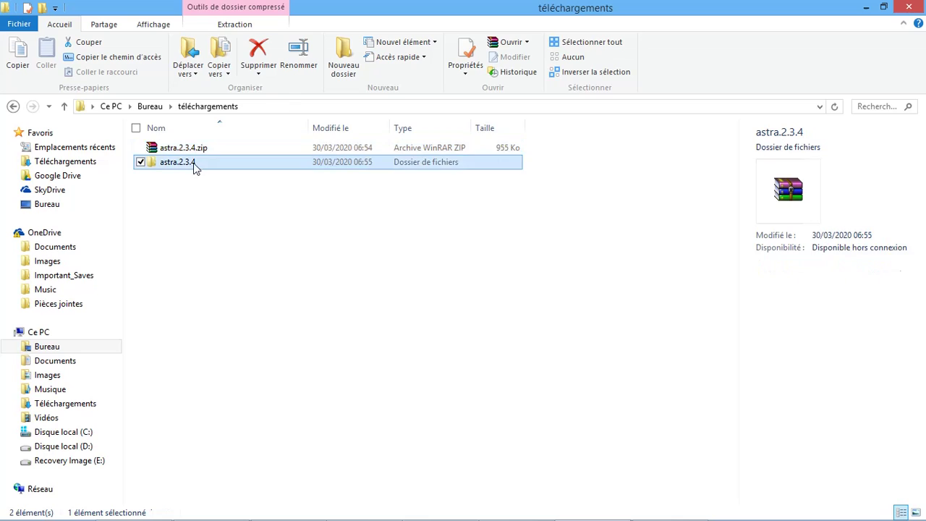
Inspect the theme files in the extracted astra folder and go back up to the astra.2.3.4 folder.
double_click(193, 163)
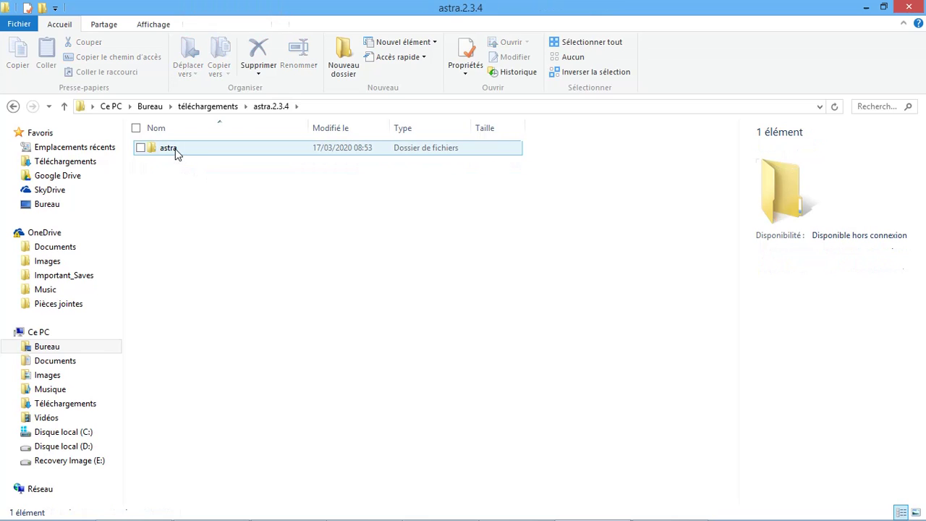
double_click(176, 151)
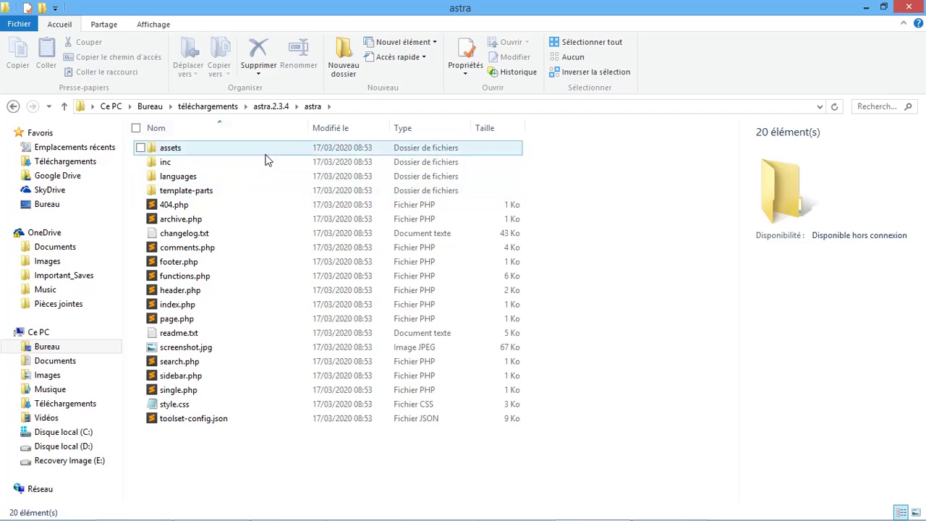
click(271, 107)
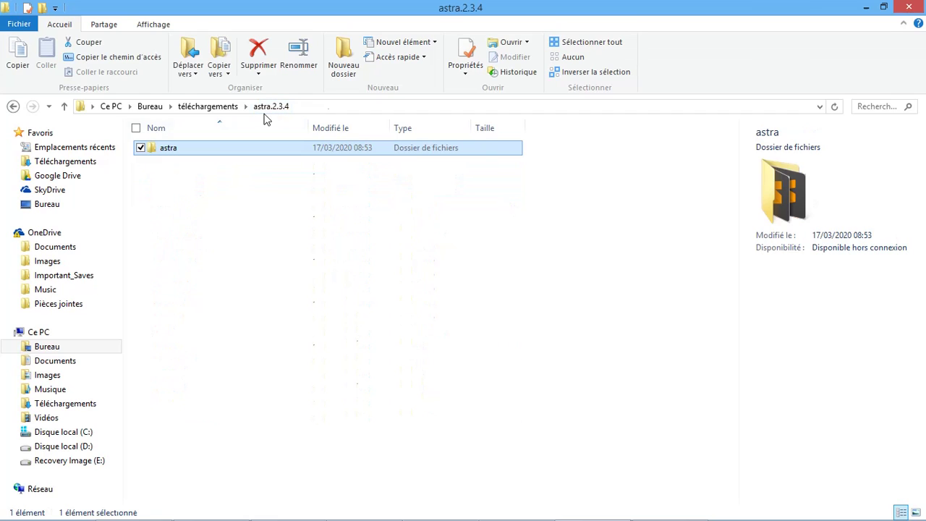
Copy the extracted astra theme folder from the astra.2.3.4 folder.
double_click(204, 150)
right_click(194, 149)
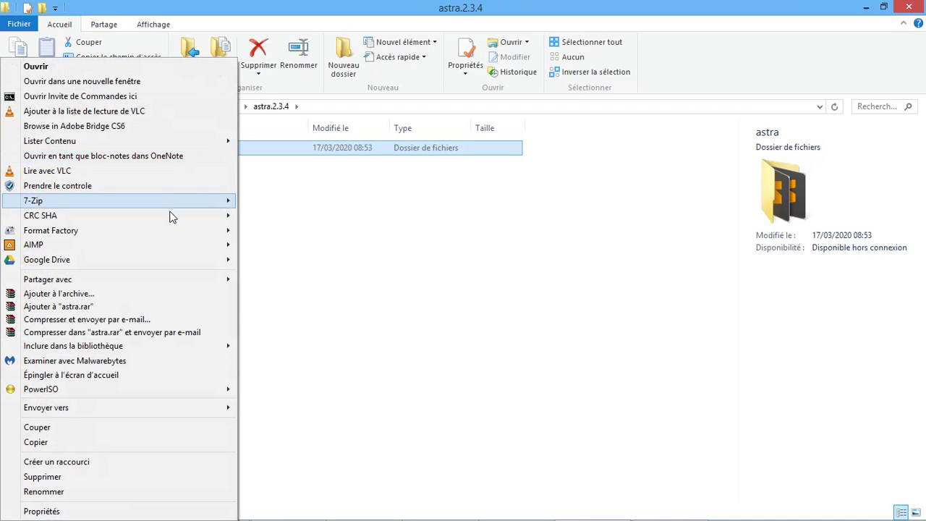
click(90, 448)
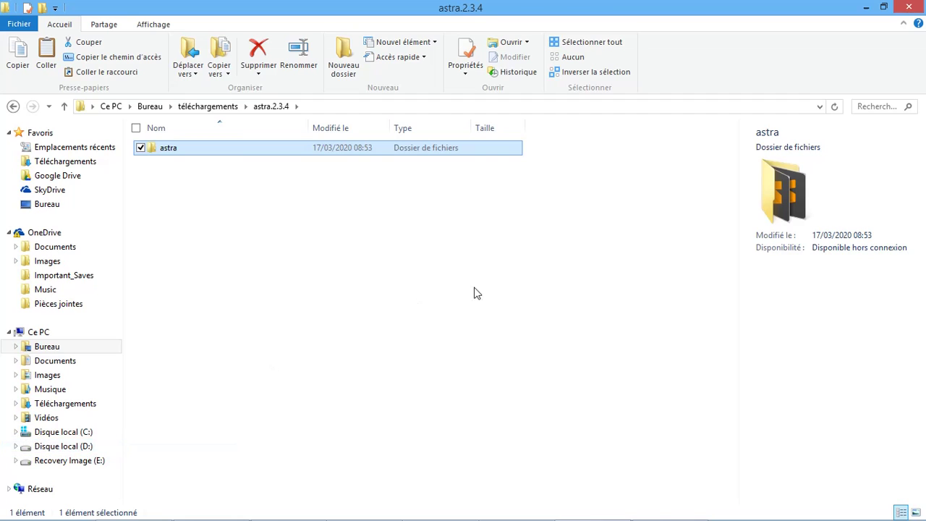
Open WampServer's www directory and paste the astra folder into monProjet\wp-content\themes.
mouse_move(669, 518)
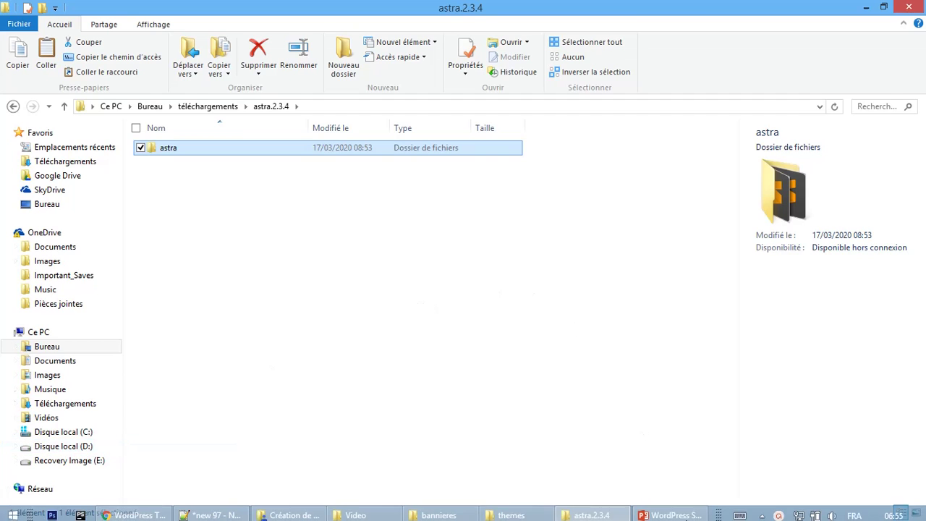
click(760, 514)
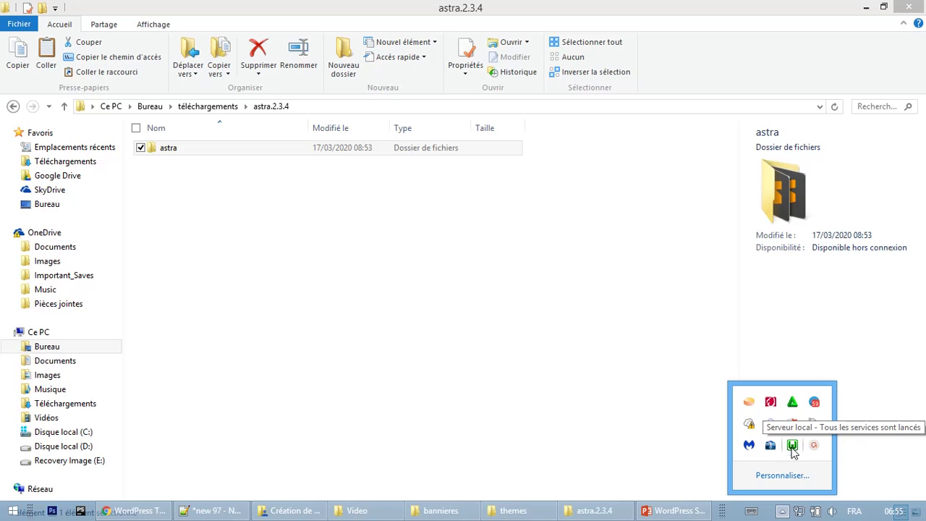
click(792, 447)
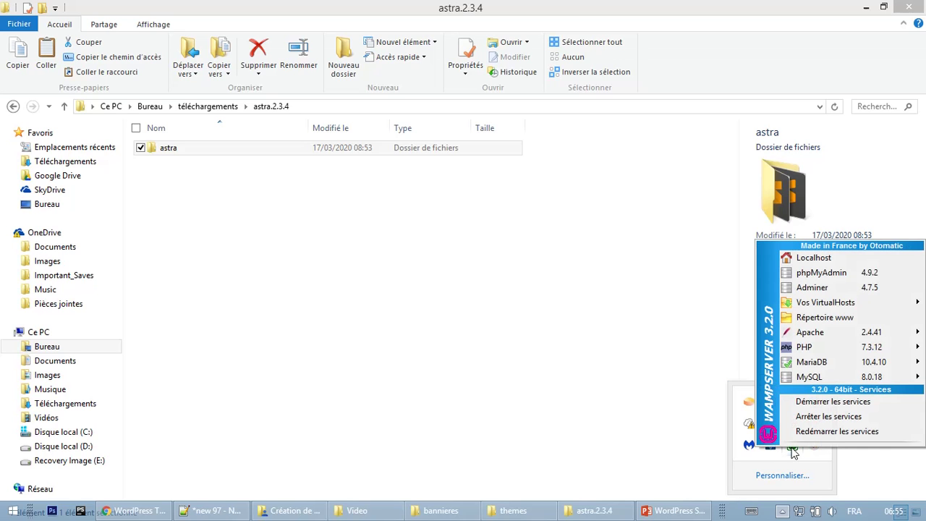
click(847, 319)
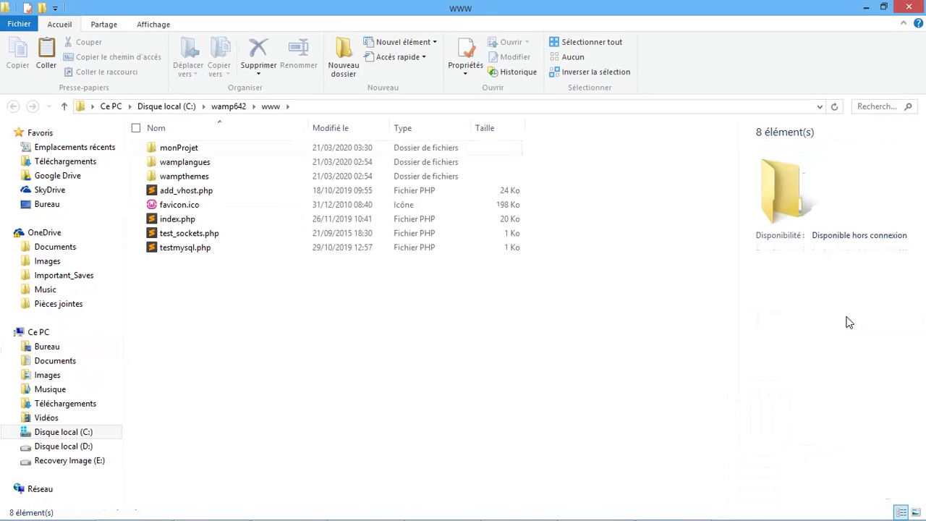
double_click(199, 153)
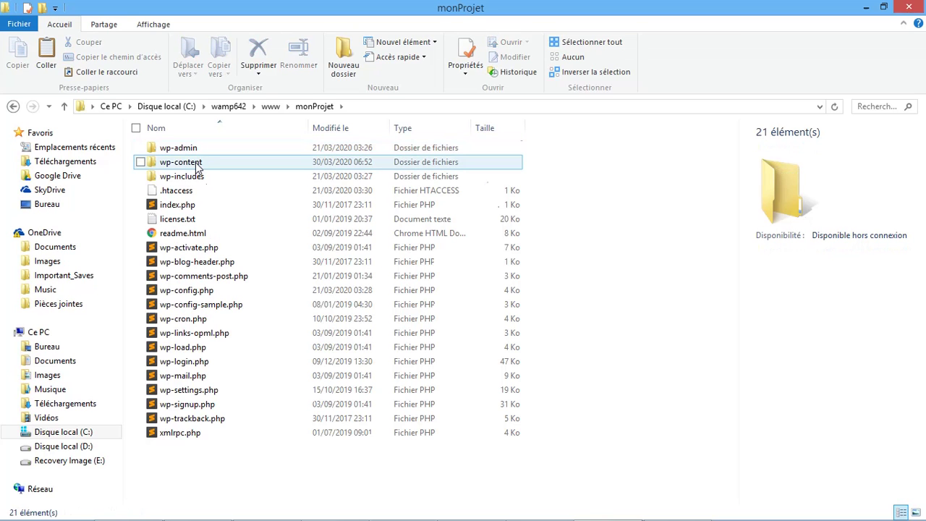
double_click(195, 162)
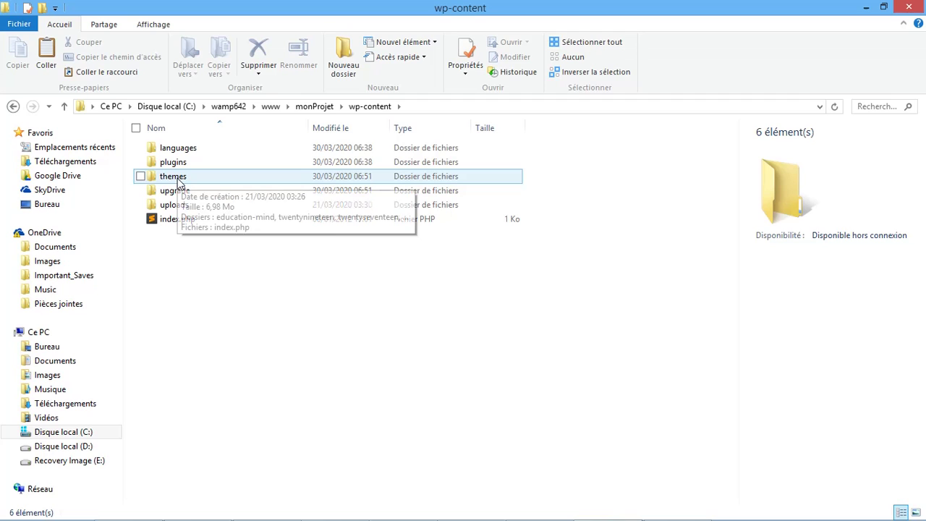
double_click(178, 181)
right_click(214, 251)
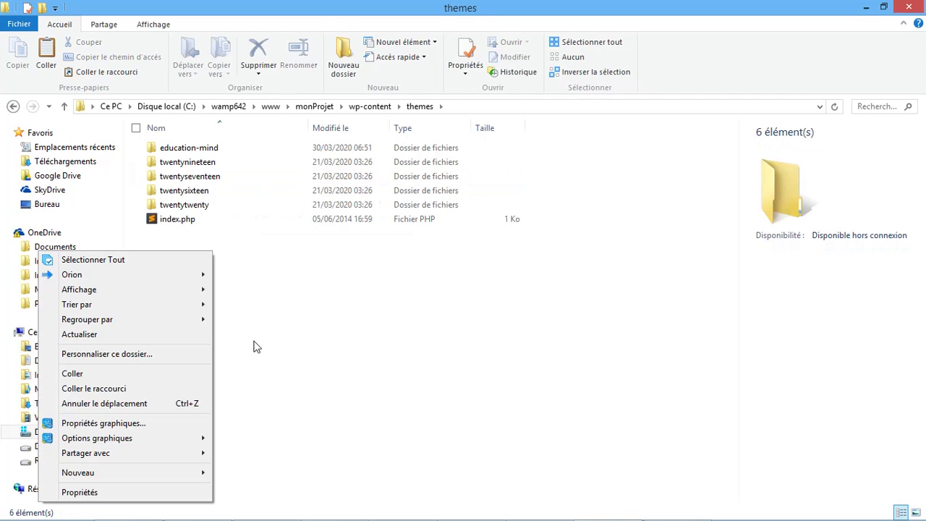
click(166, 381)
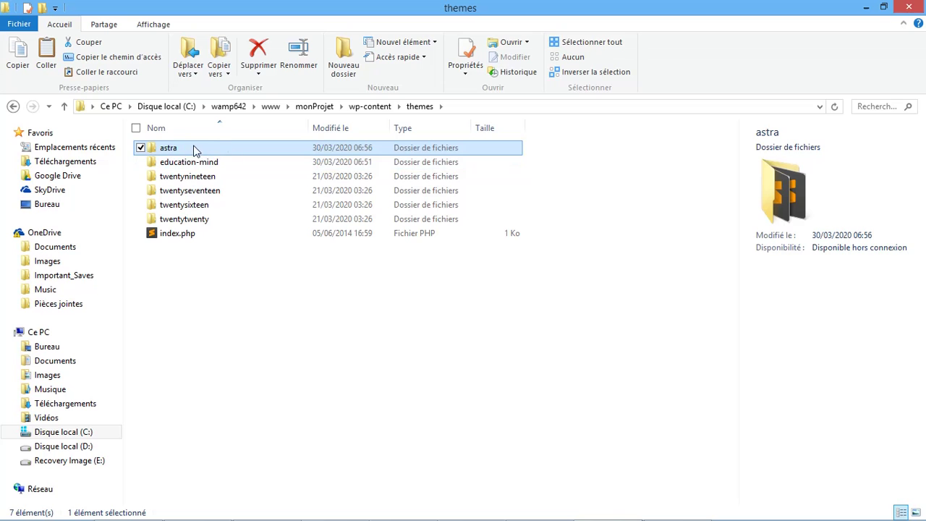
Switch to the browser, return to the Learn site's dashboard and activate the Astra theme among the installed themes.
click(147, 516)
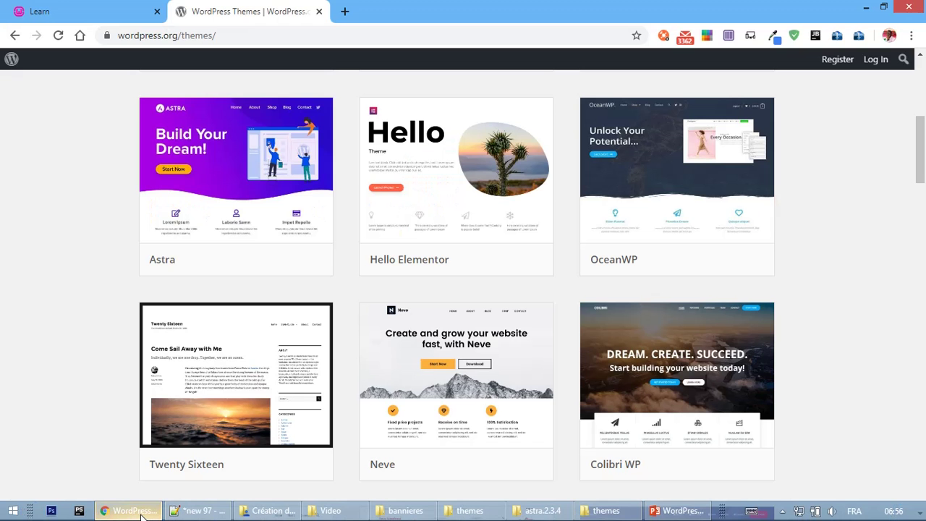
click(89, 6)
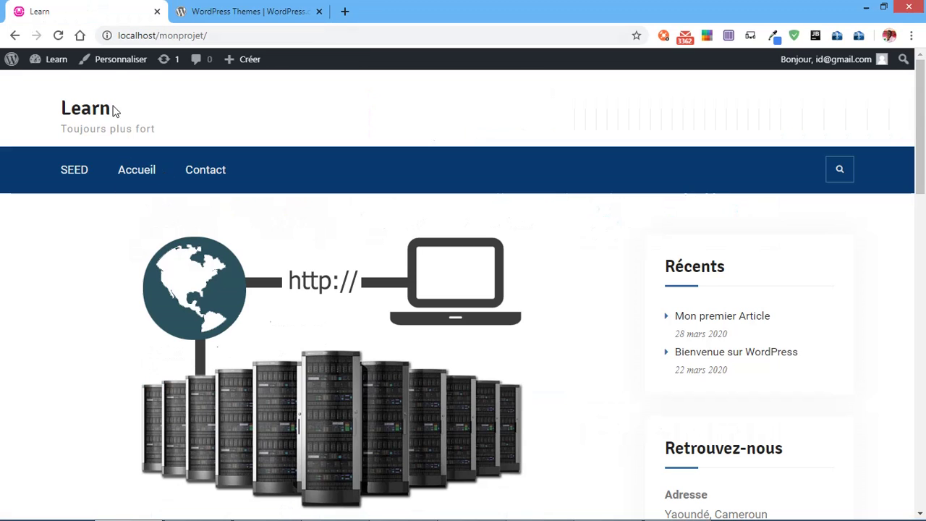
click(55, 60)
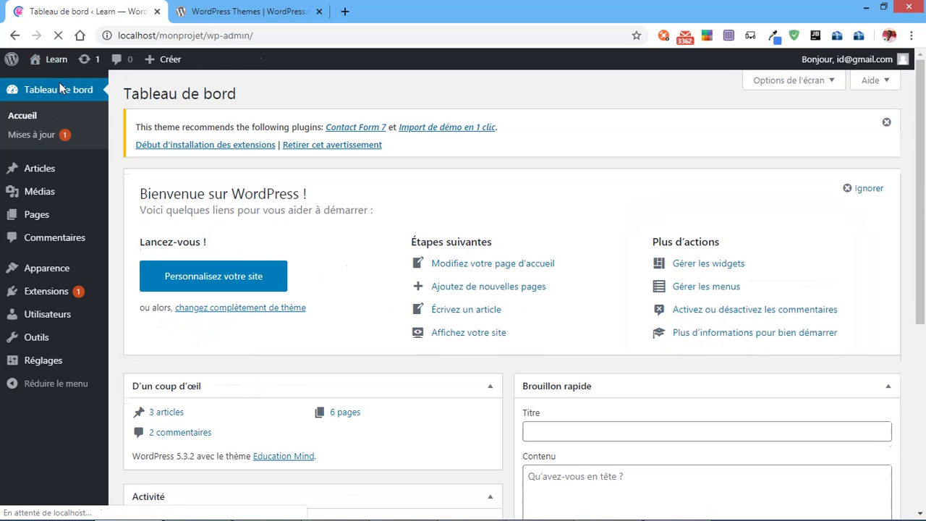
mouse_move(16, 267)
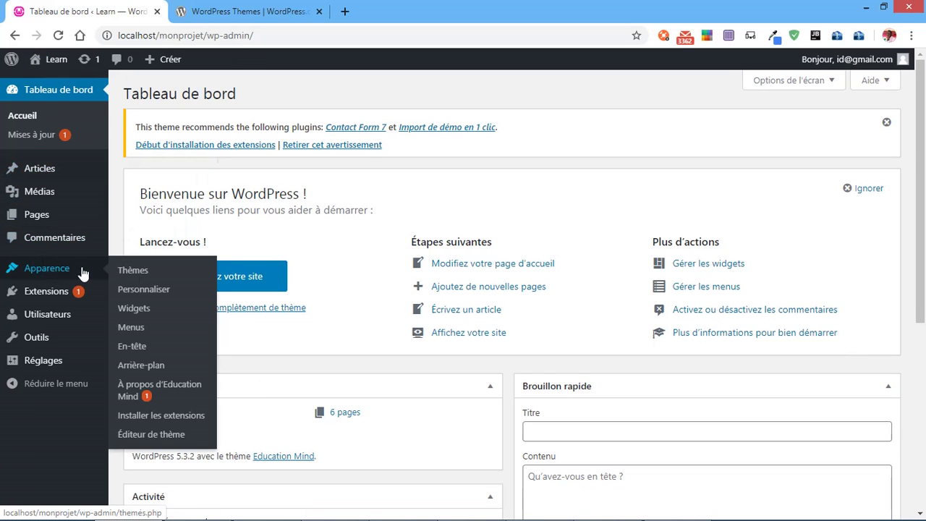
click(138, 275)
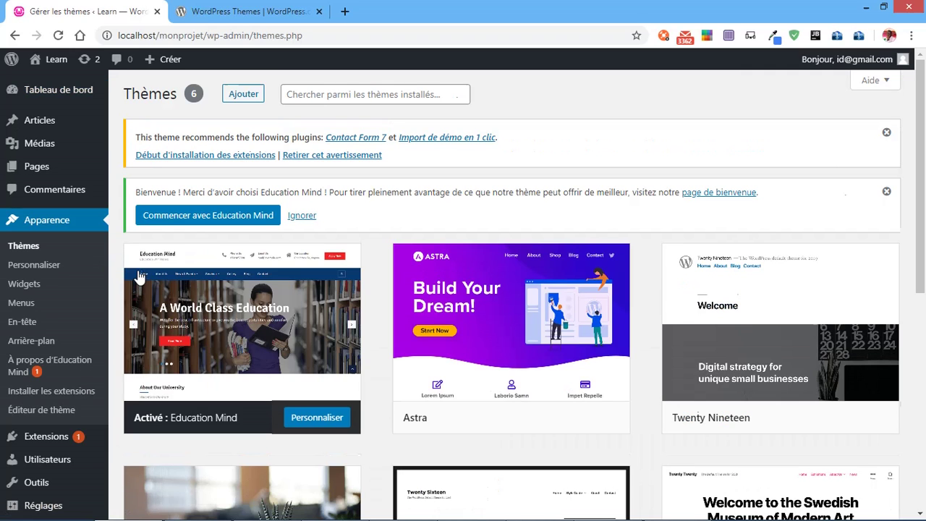
mouse_move(526, 393)
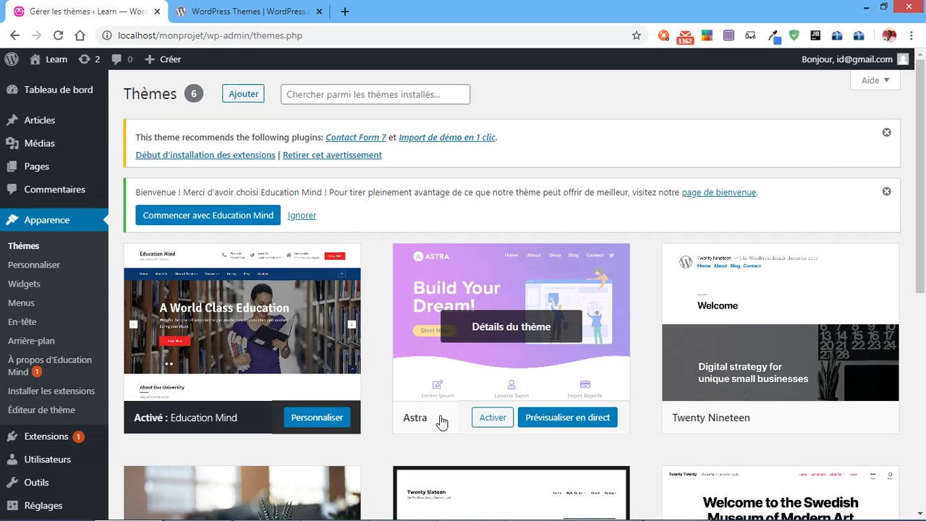
click(496, 421)
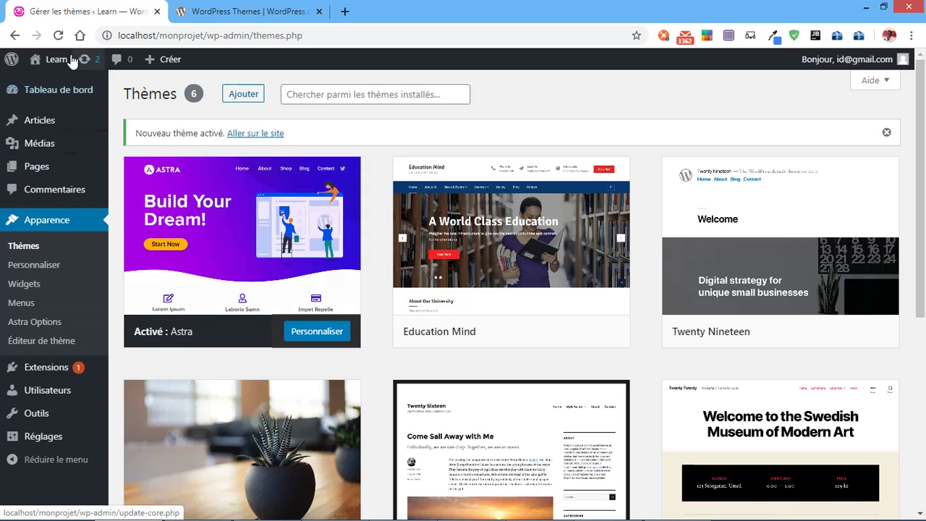
Visit the live site and examine the Astra theme's header, posts, sidebar and footer.
mouse_move(40, 59)
click(51, 85)
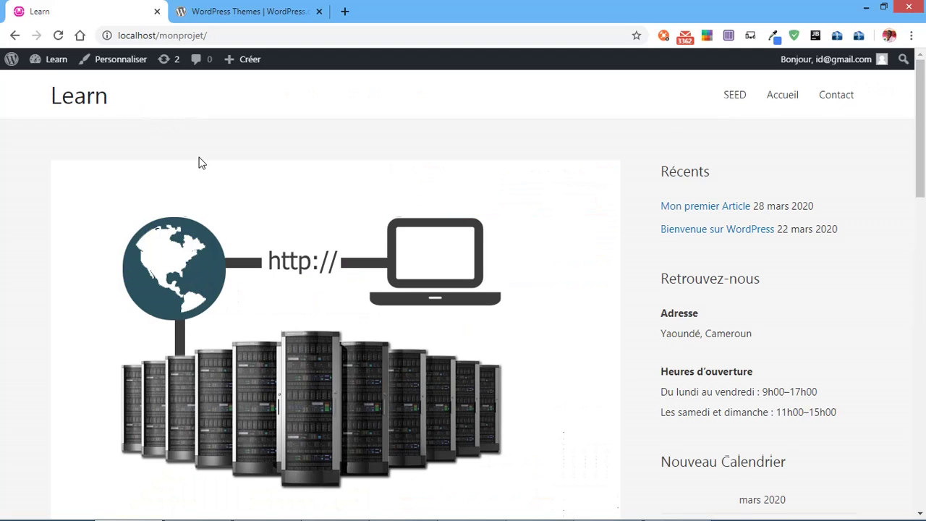
scroll(201, 163, down, 1)
scroll(202, 163, up, 1)
scroll(201, 163, down, 6)
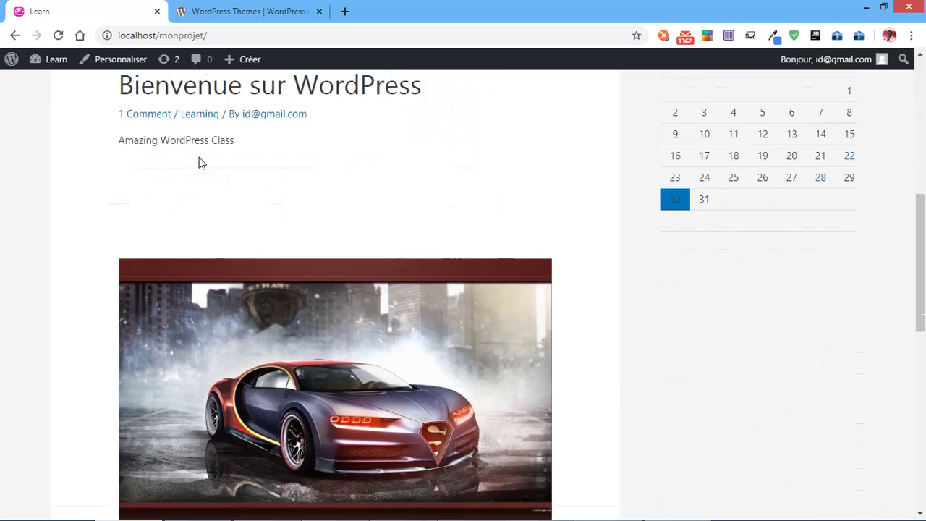
scroll(200, 159, down, 8)
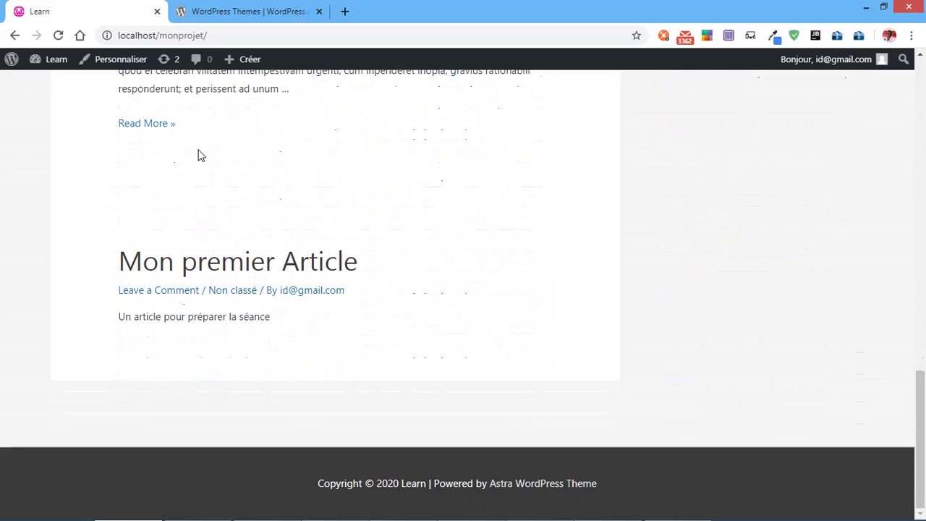
scroll(201, 156, up, 12)
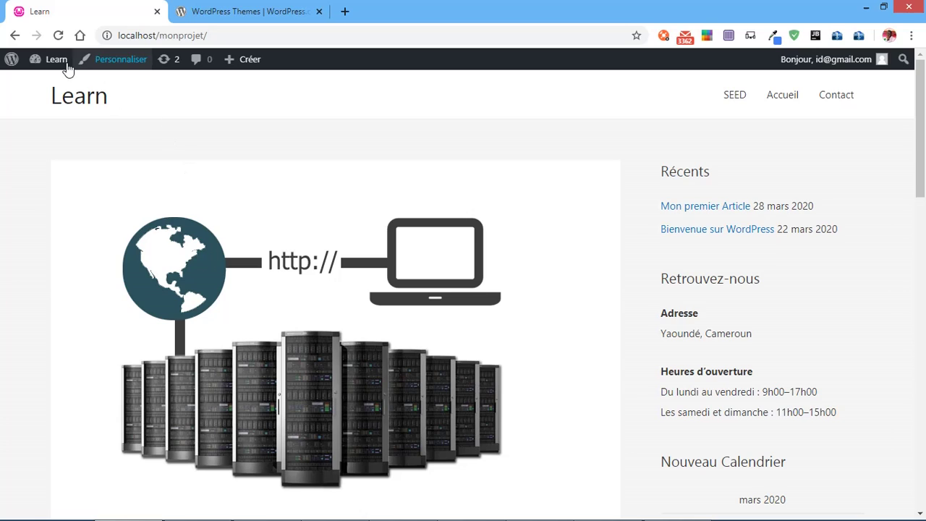
Return to the dashboard and review the installed themes.
mouse_move(55, 62)
click(55, 84)
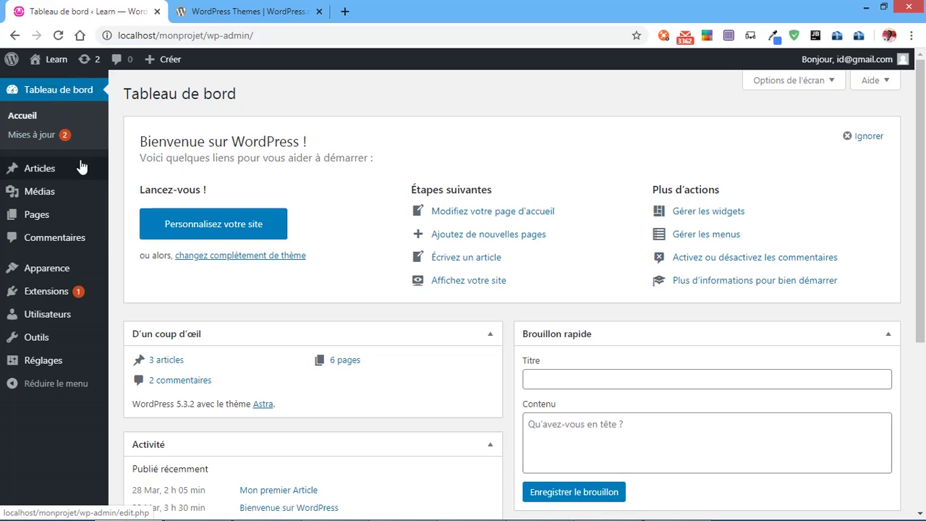
mouse_move(63, 169)
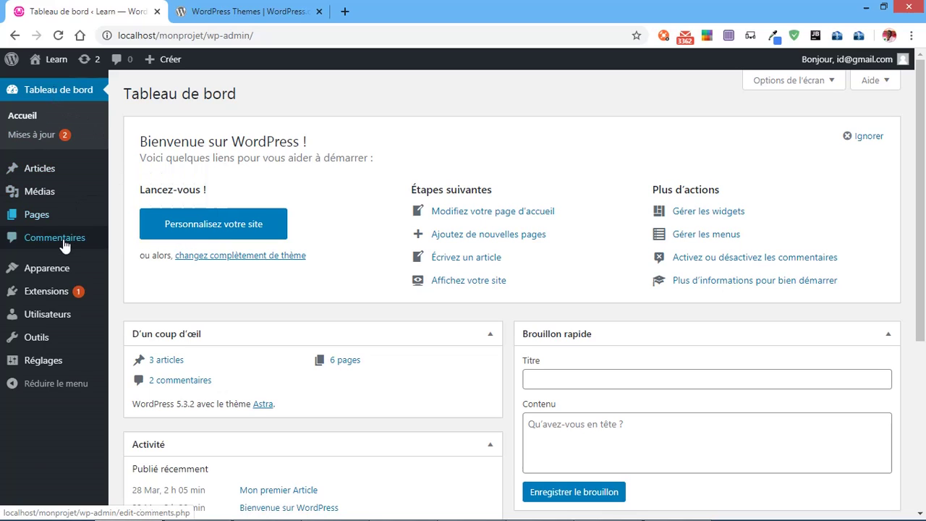
mouse_move(56, 281)
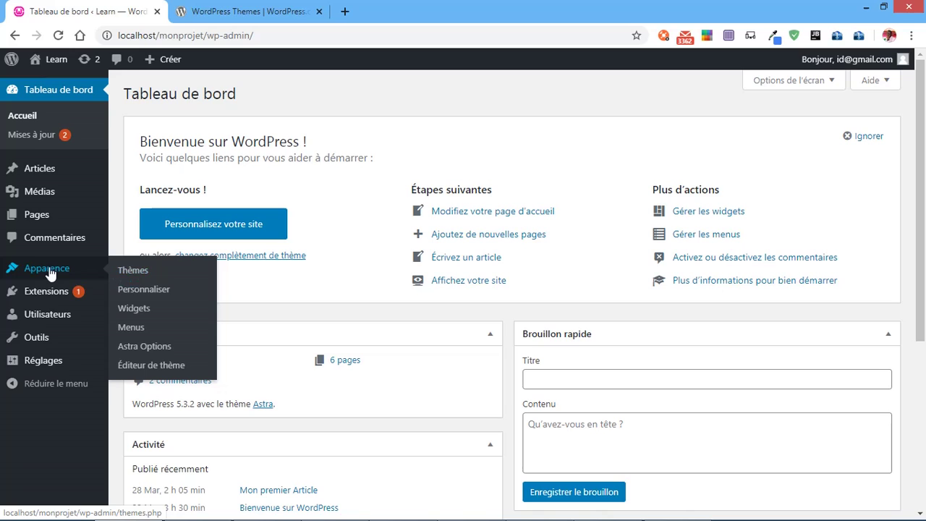
click(133, 279)
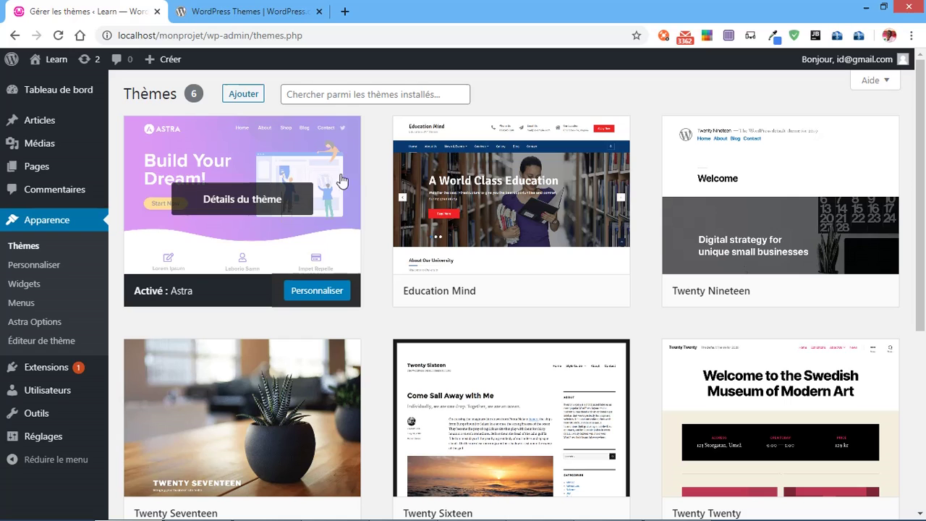
scroll(514, 195, down, 5)
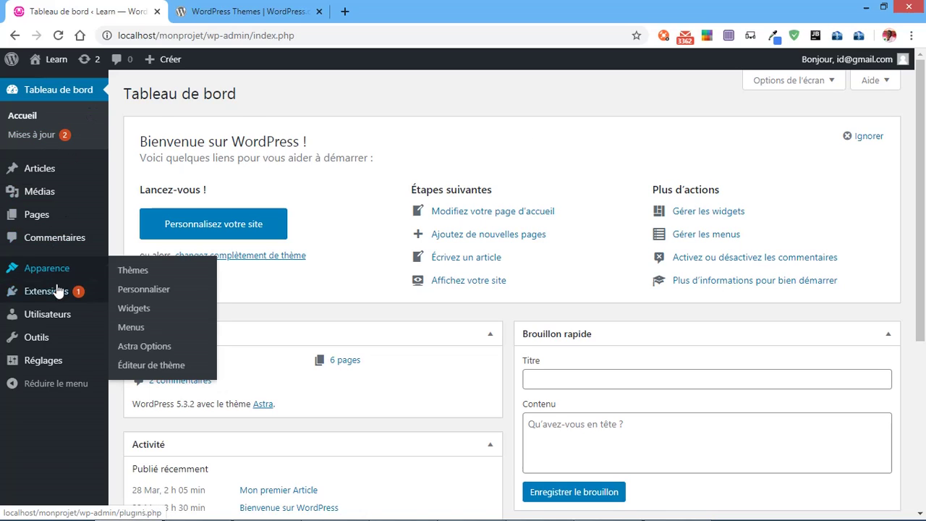
Open the page for adding extensions, view the popular ones and search the directory for "formulaire".
mouse_move(54, 292)
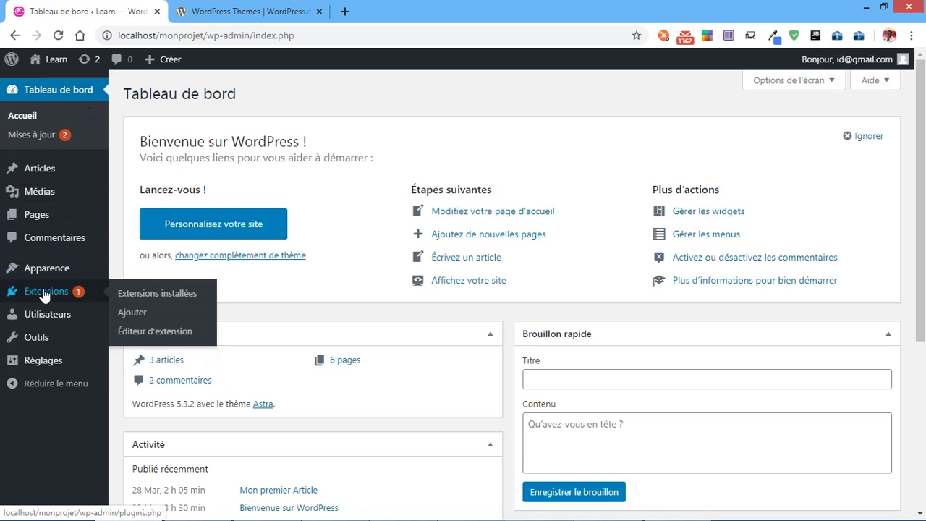
click(130, 315)
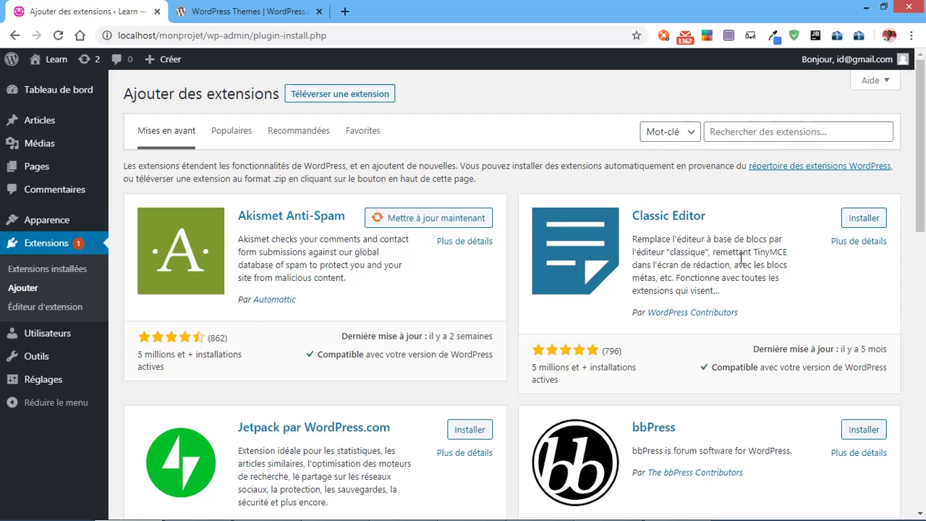
click(245, 140)
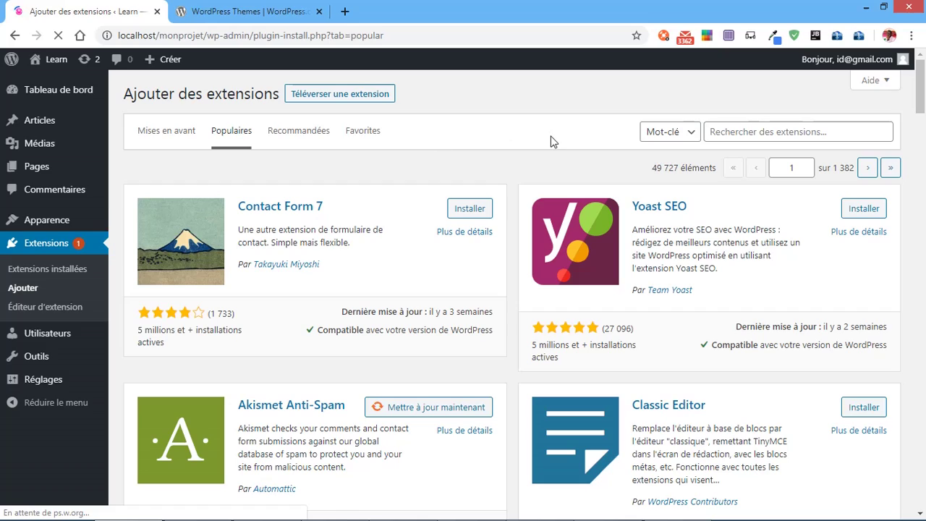
click(747, 136)
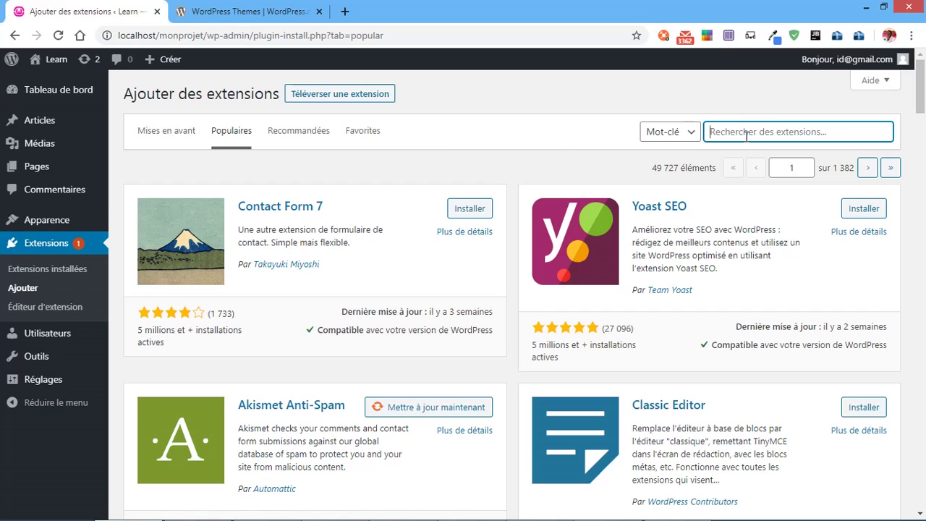
text(formulaire)
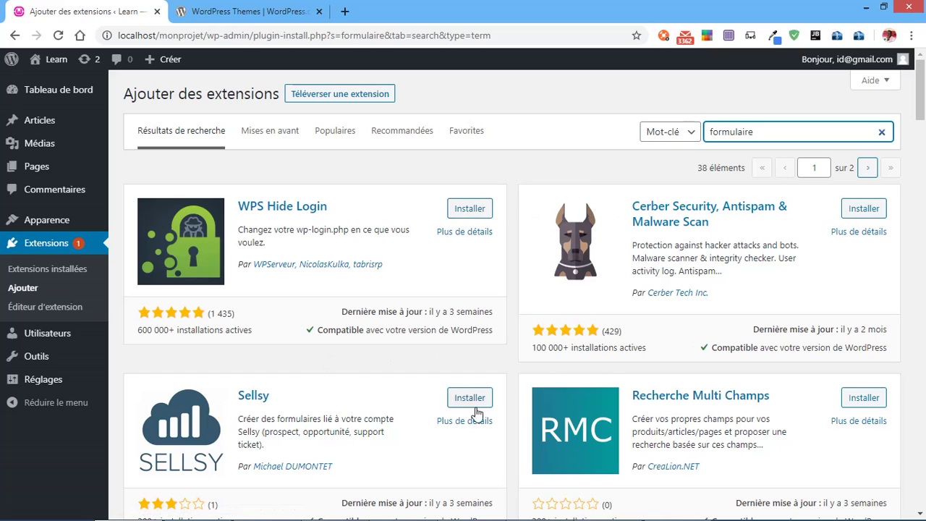
Install and activate the WPS Hide Login extension and look over the list of installed extensions.
click(483, 211)
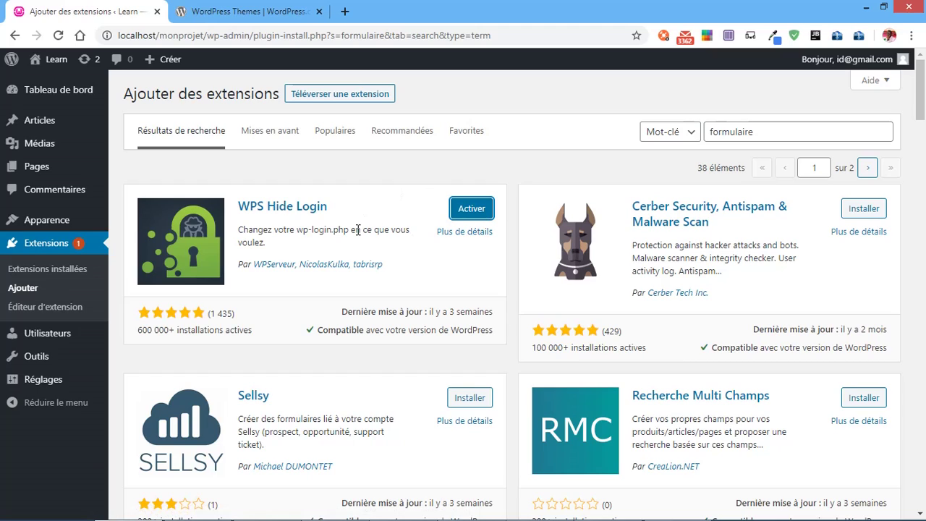
click(471, 212)
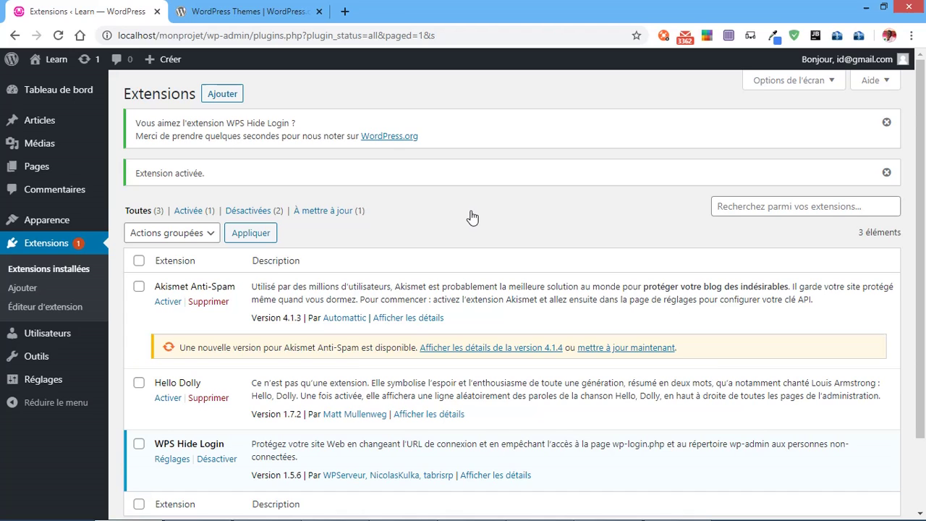
scroll(424, 232, down, 2)
scroll(390, 226, up, 2)
Select the Hello Dolly extension and look over the available bulk actions without applying any.
scroll(353, 197, down, 2)
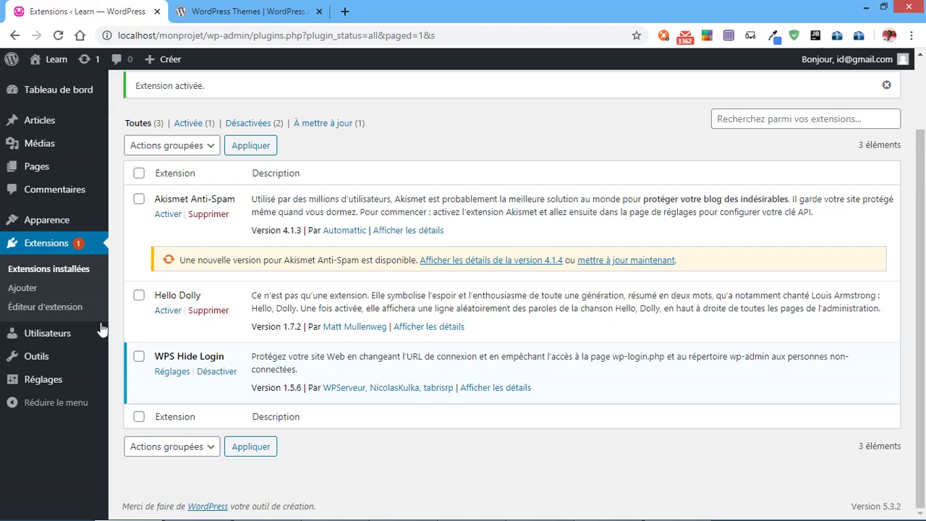
click(139, 296)
click(191, 447)
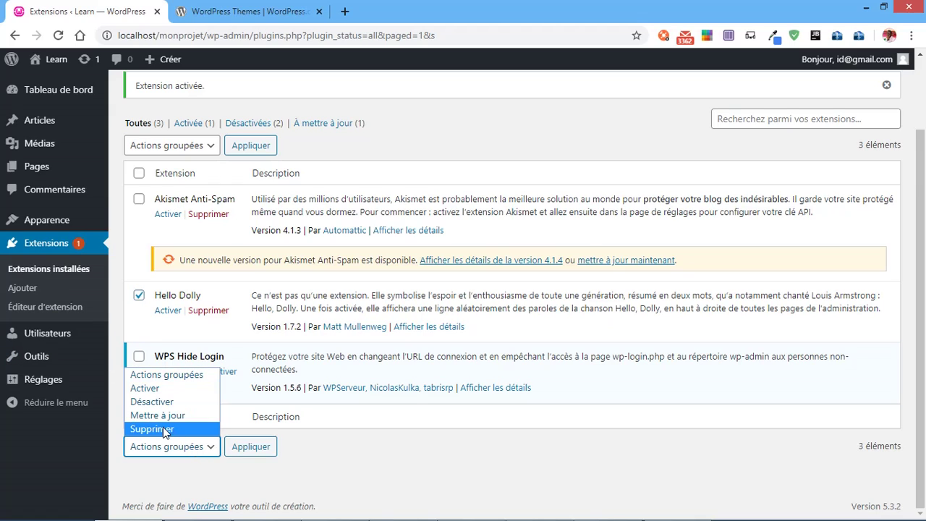
click(333, 455)
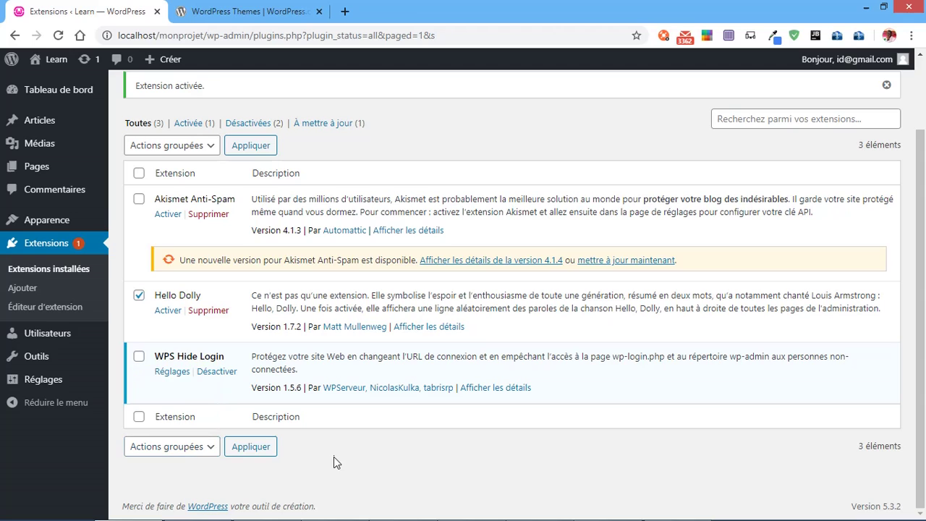
scroll(363, 336, up, 2)
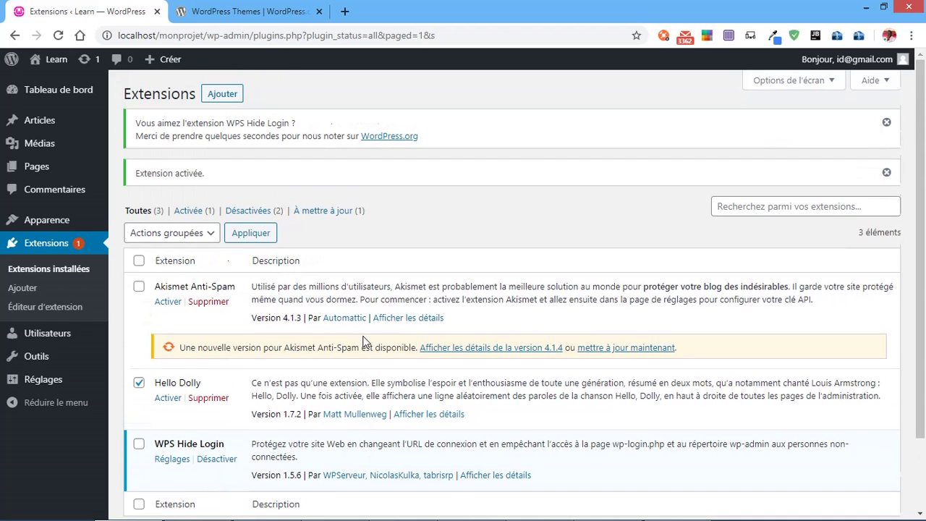
Open the WPS Hide Login settings and review the login and redirection URL options.
click(53, 98)
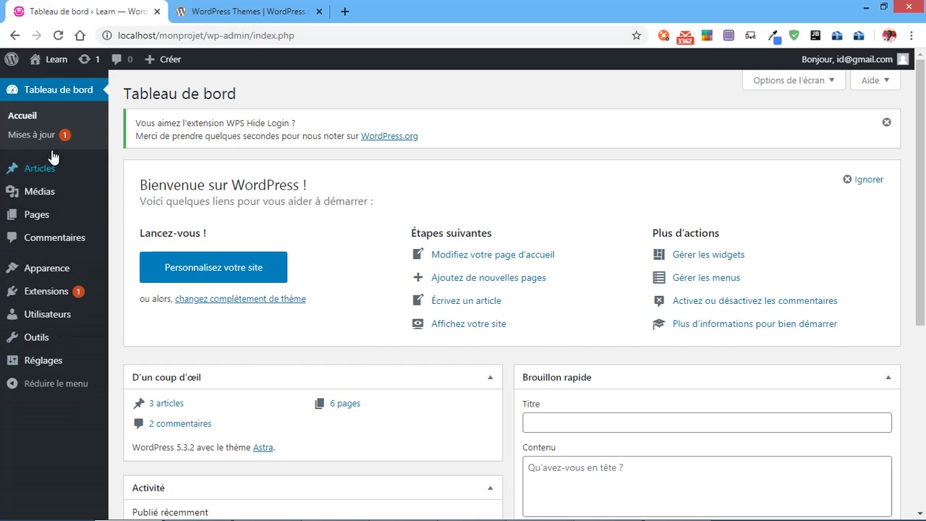
click(47, 290)
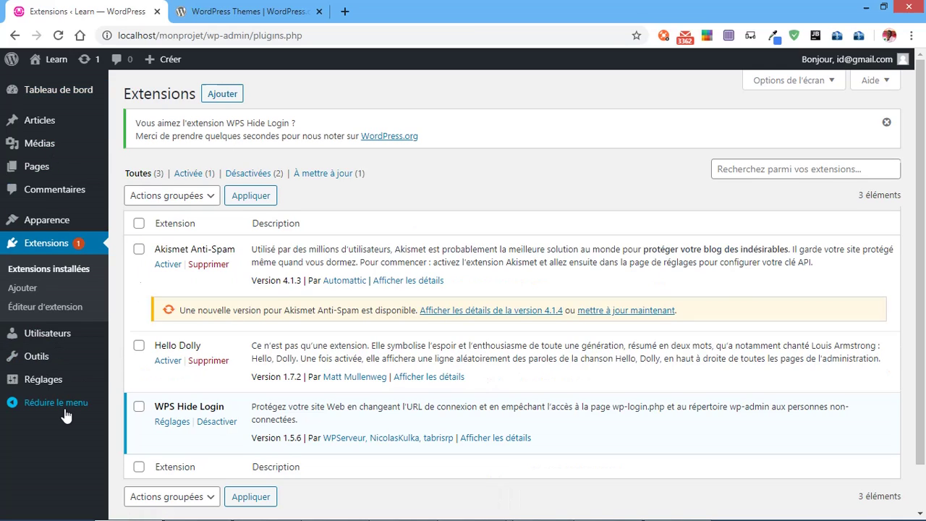
mouse_move(59, 380)
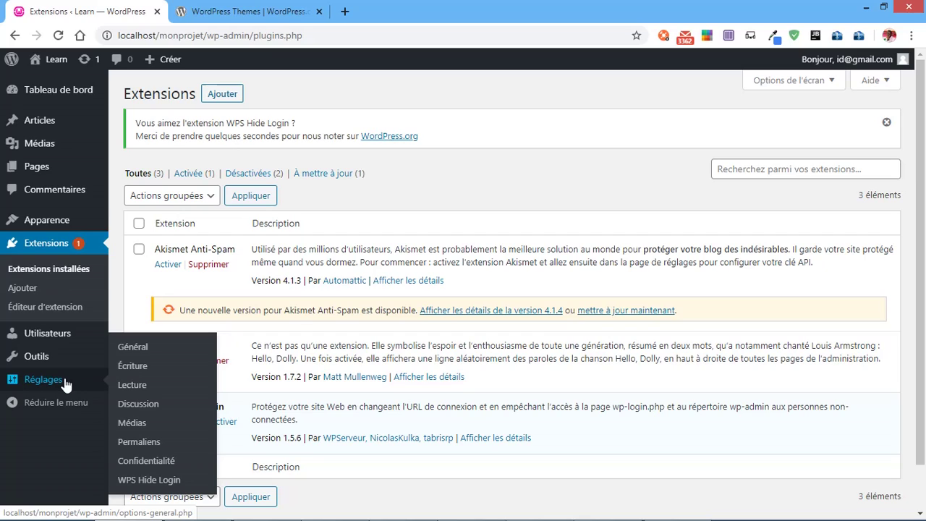
click(149, 482)
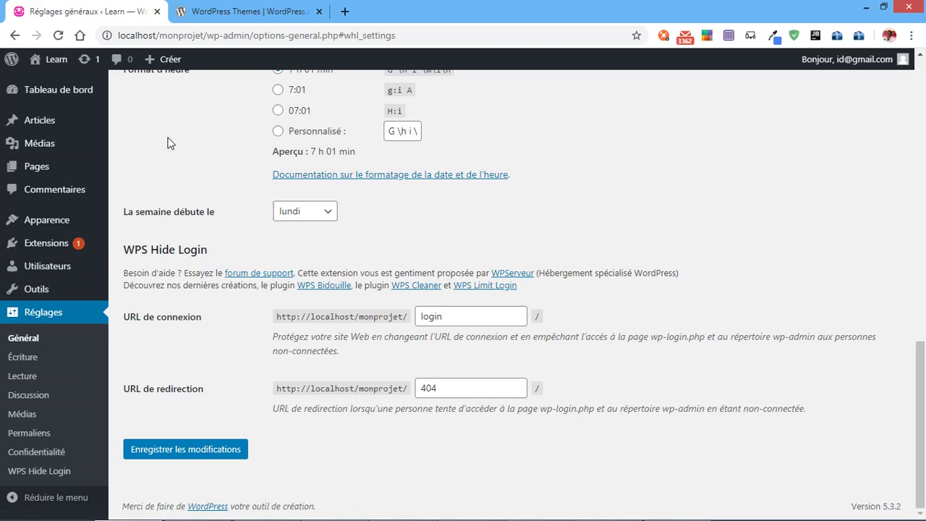
Open the plugin directory on WordPress.org and browse down to the popular plugins.
click(239, 10)
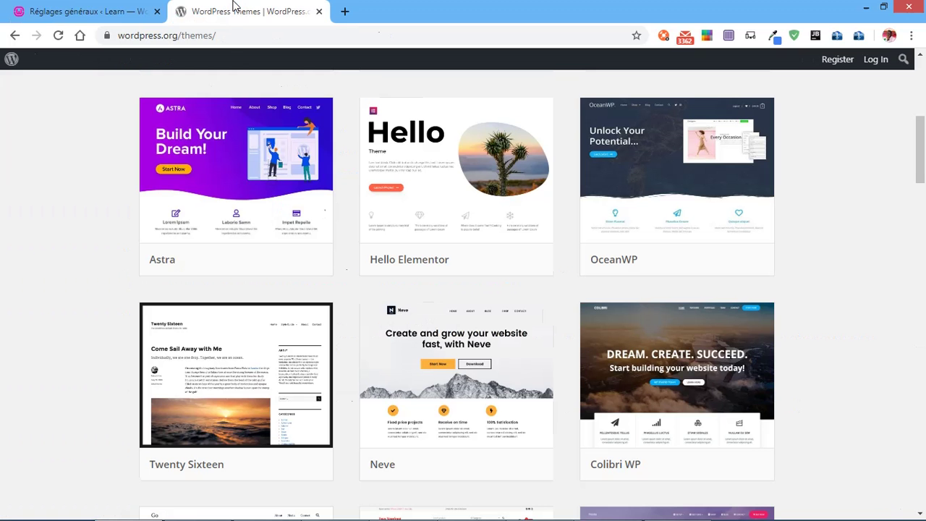
scroll(63, 142, up, 5)
click(249, 143)
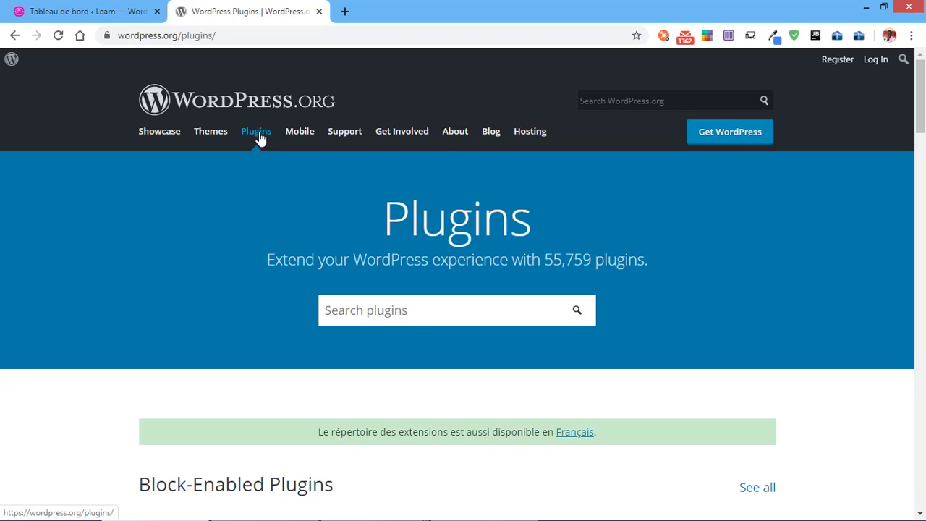
click(262, 137)
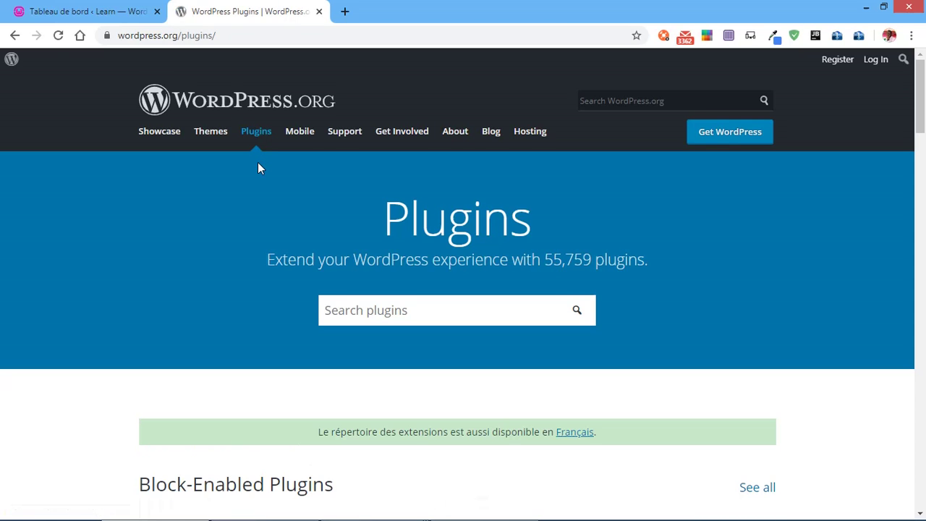
scroll(258, 162, down, 7)
scroll(258, 162, down, 14)
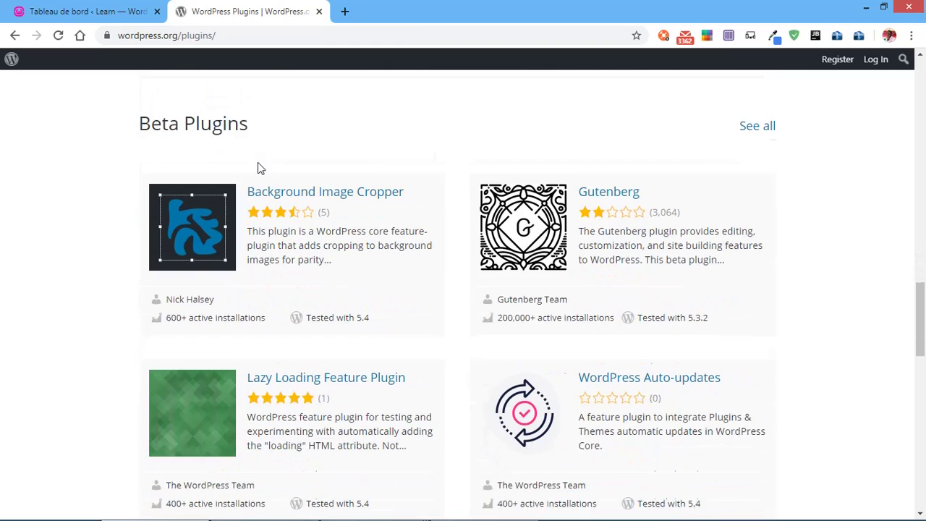
scroll(258, 162, down, 6)
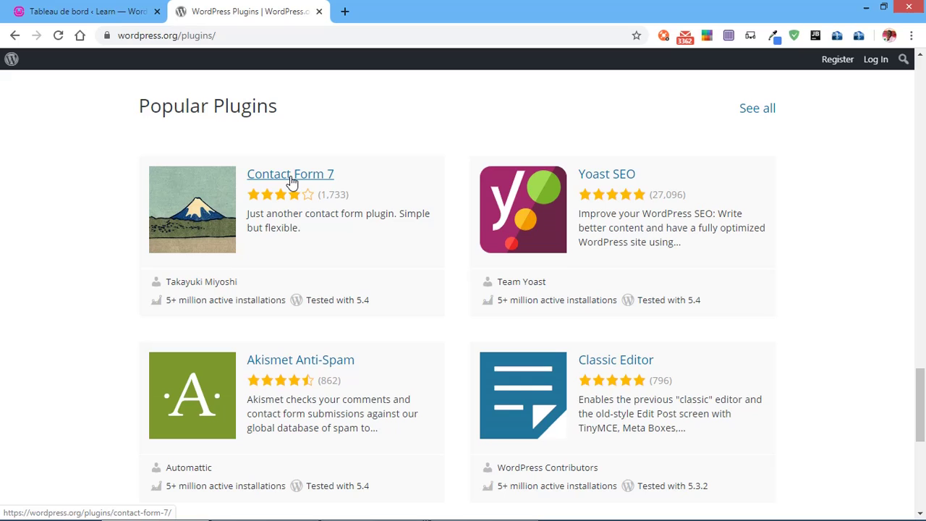
Download the Contact Form 7 plugin archive from its page and open the folder containing the downloaded file.
click(290, 175)
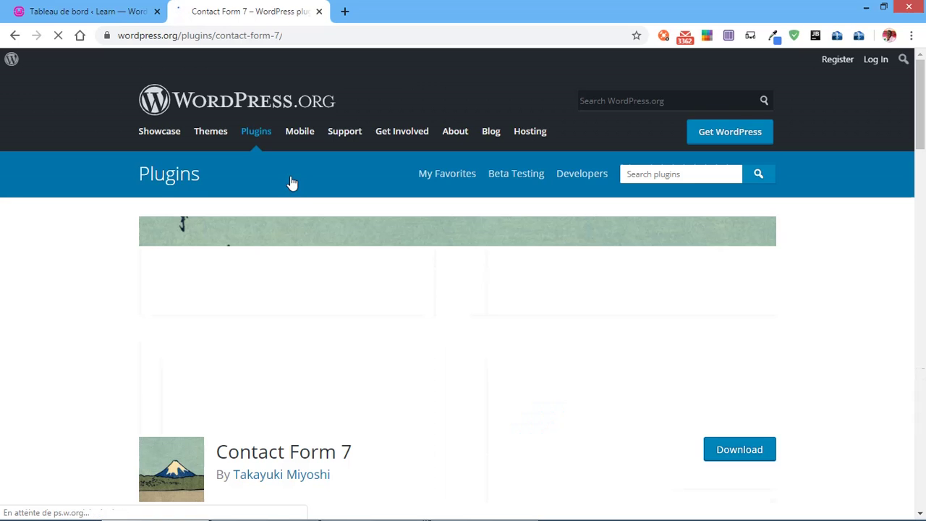
scroll(416, 280, down, 1)
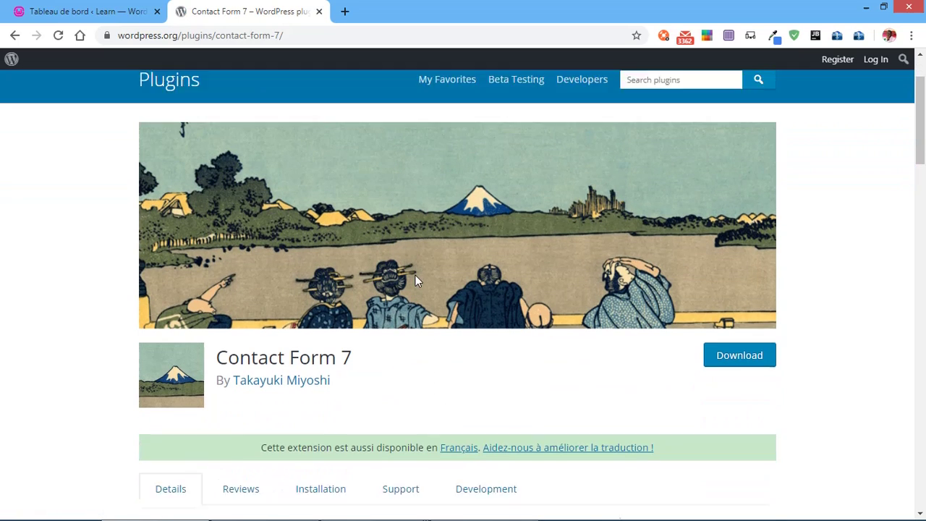
scroll(416, 278, down, 1)
click(744, 327)
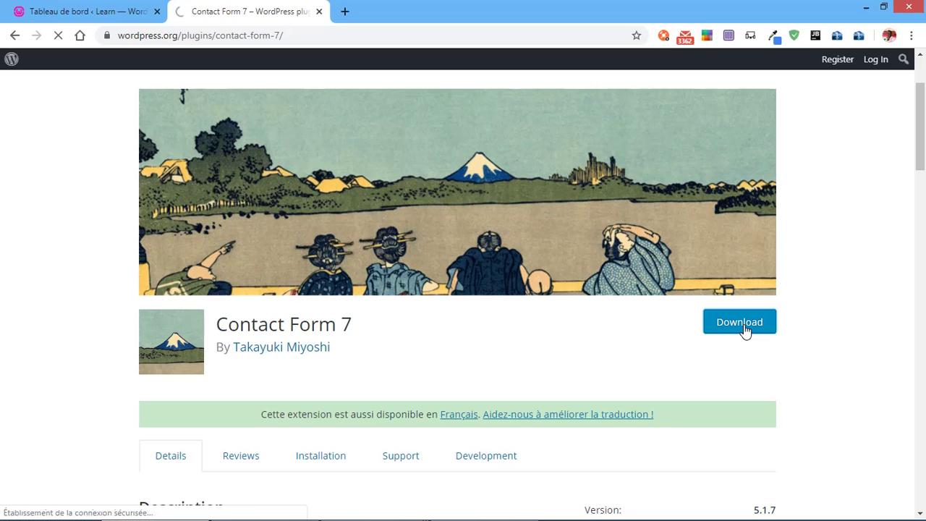
click(460, 317)
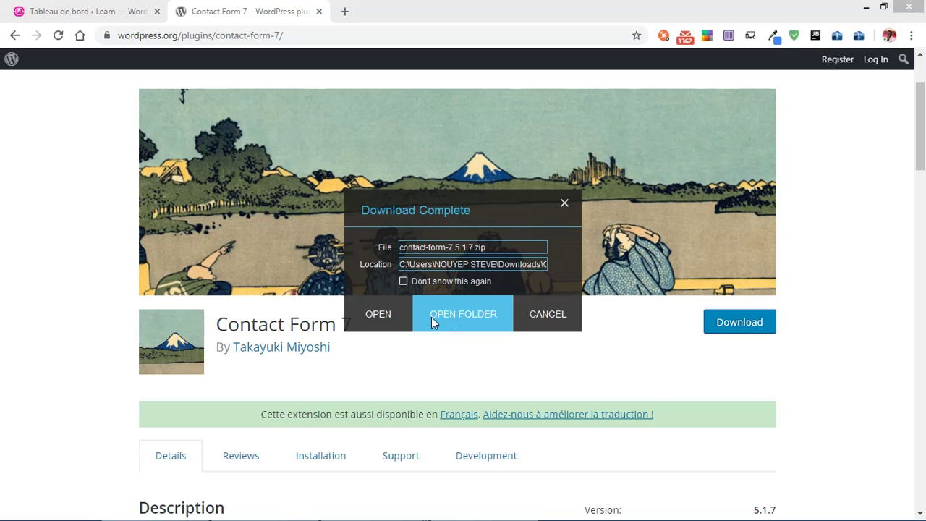
click(431, 317)
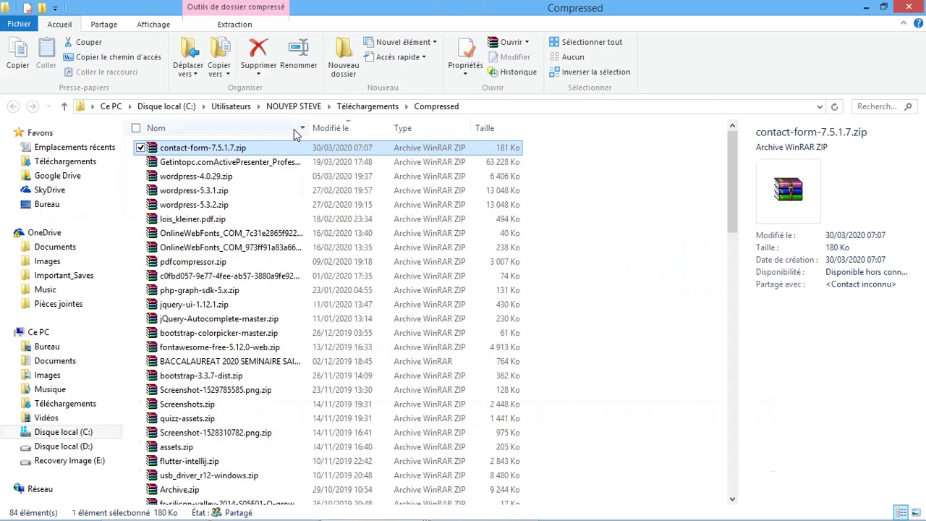
Move contact-form-7.5.1.7.zip from the Compressed folder to the téléchargements folder on the desktop.
key(ctrl+x)
key(alt+Tab)
key(alt+Tab)
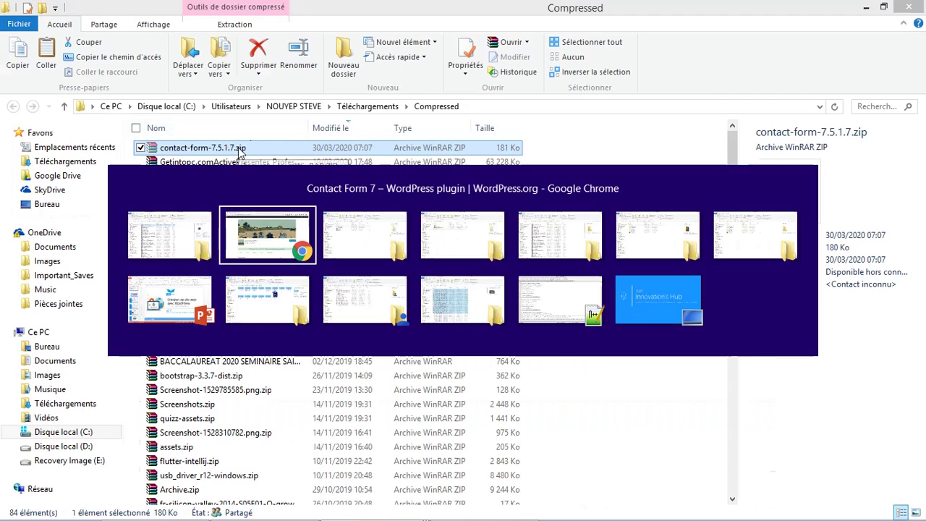
key(alt+Tab)
key(alt+Tab)
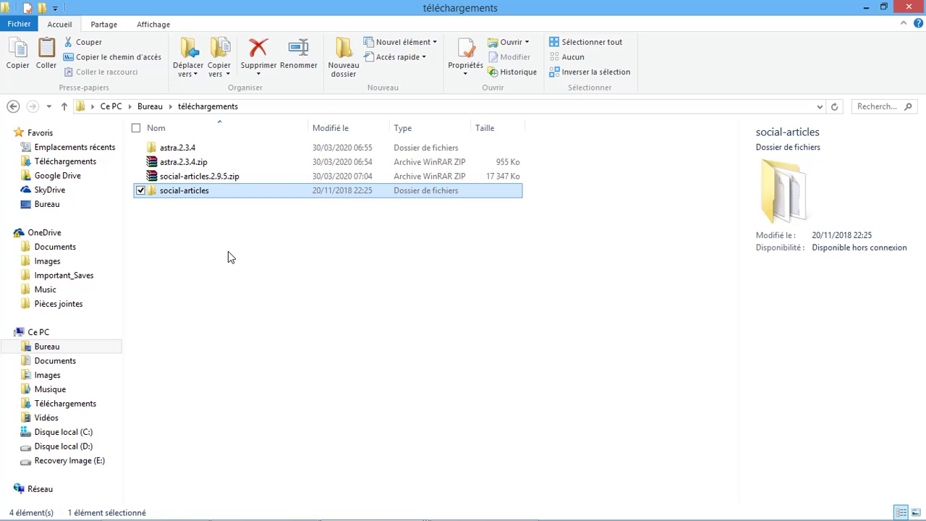
key(ctrl+v)
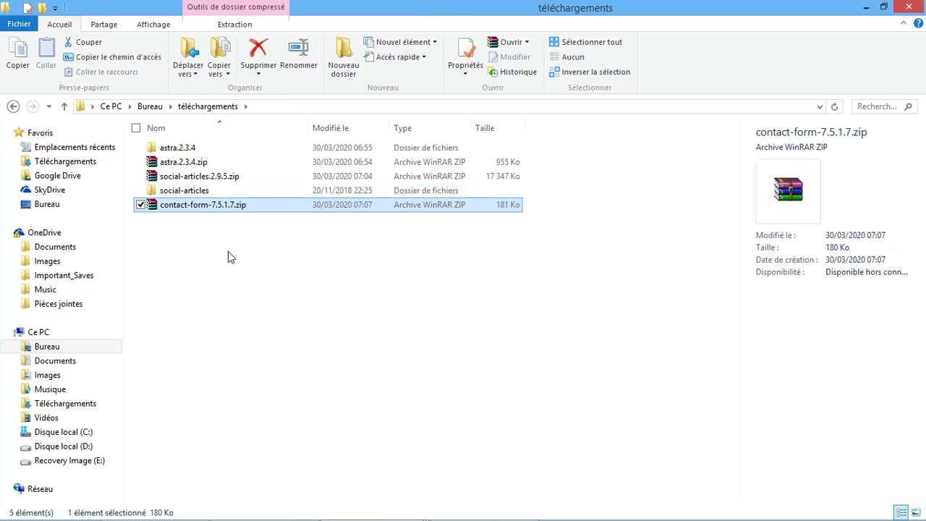
Extract contact-form-7.5.1.7.zip in the current folder, inspect the extracted contact-form-7 folder and return to téléchargements.
click(186, 192)
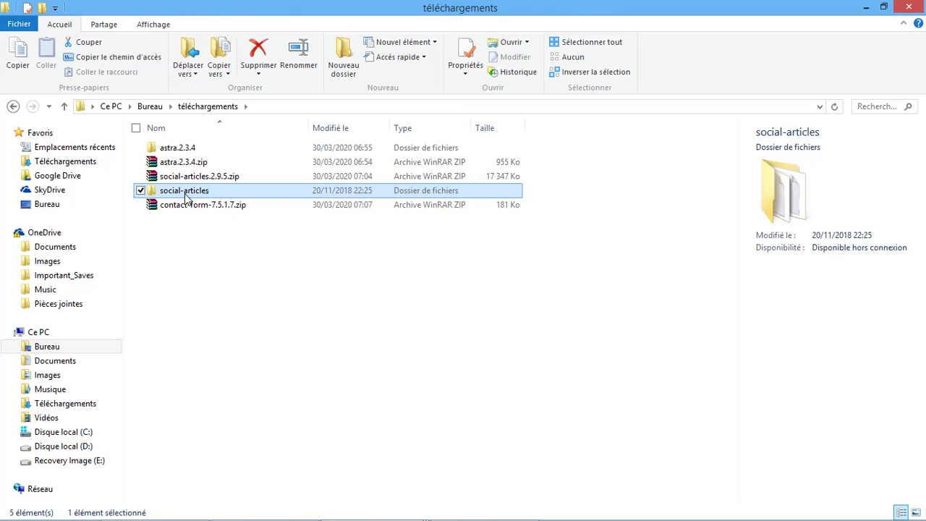
click(180, 224)
click(172, 210)
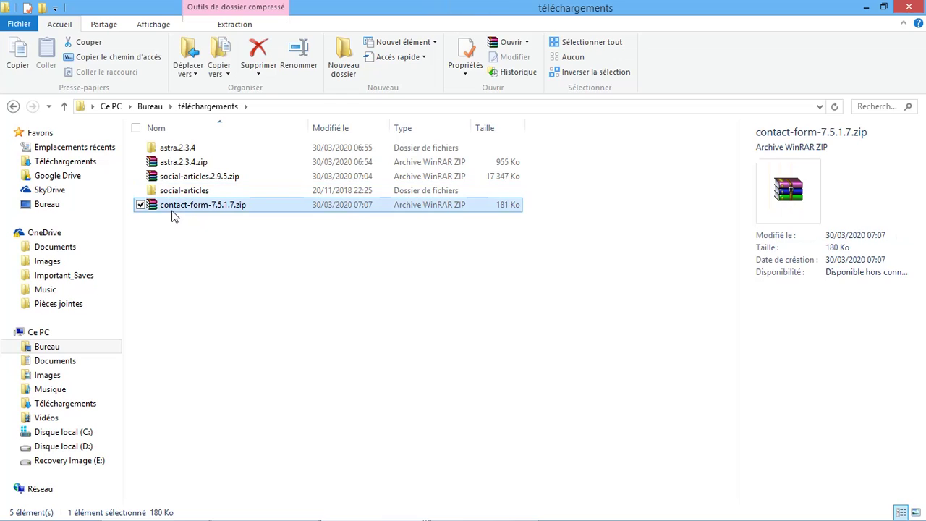
right_click(173, 215)
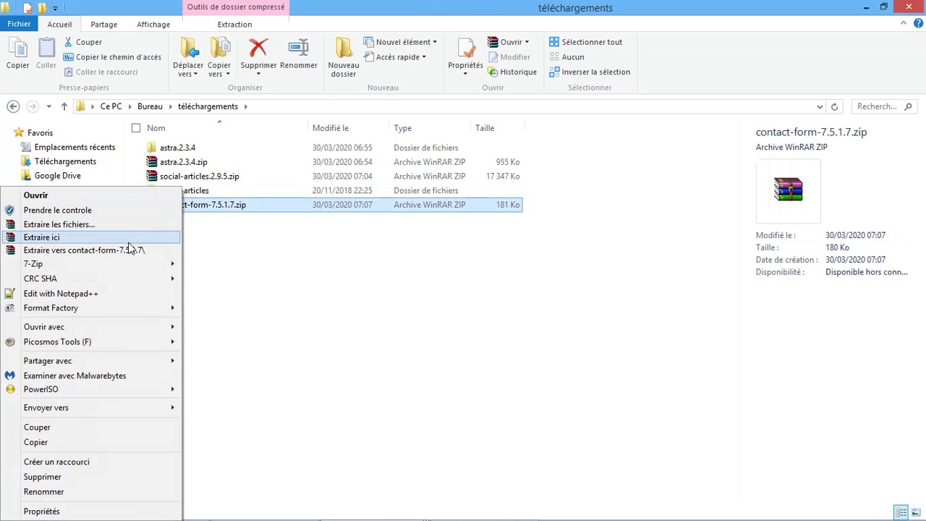
click(133, 238)
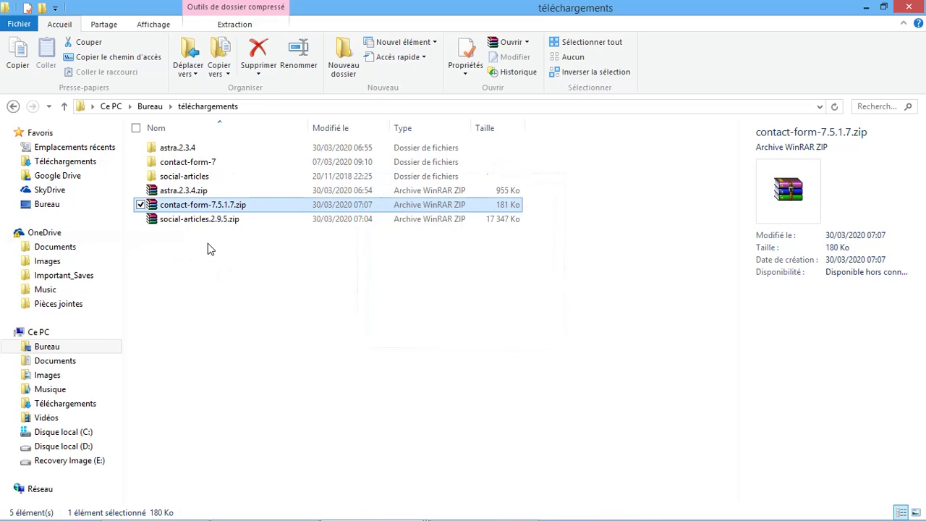
double_click(204, 161)
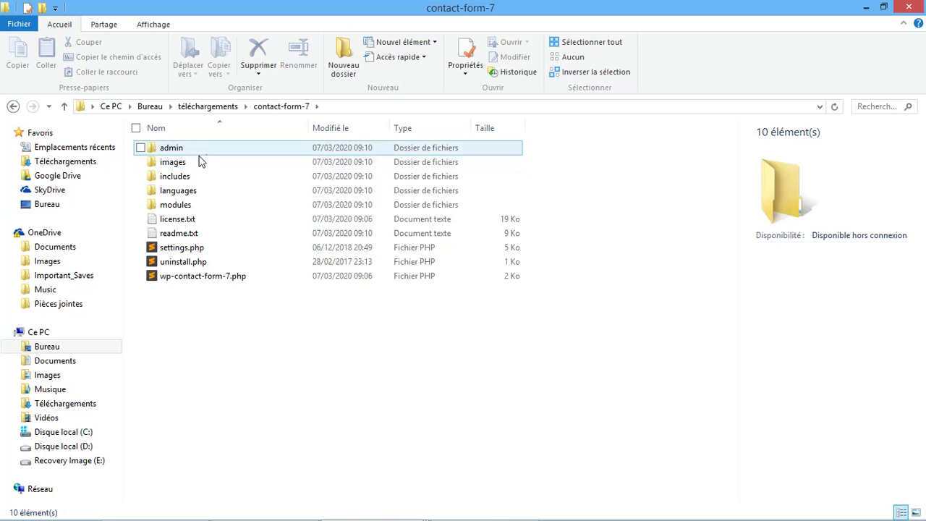
click(214, 107)
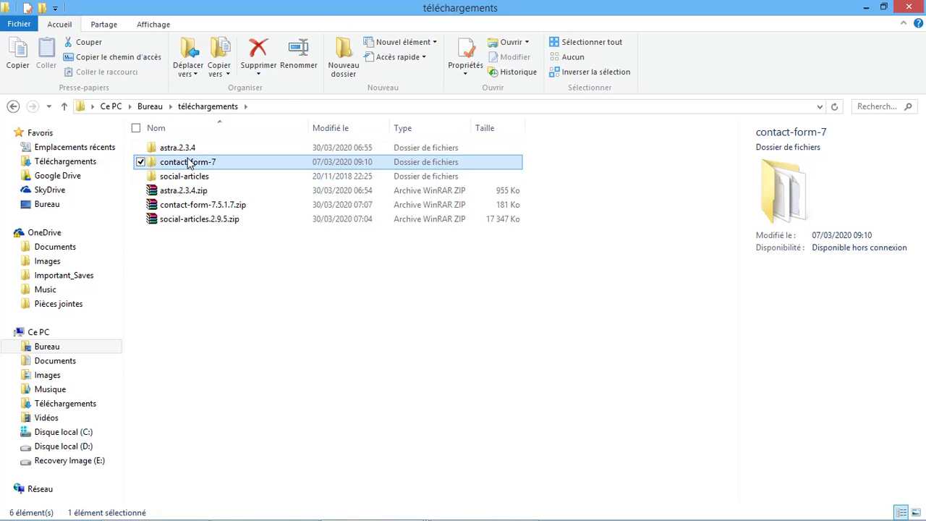
Copy the contact-form-7 folder and open the www directory through WampServer.
click(24, 68)
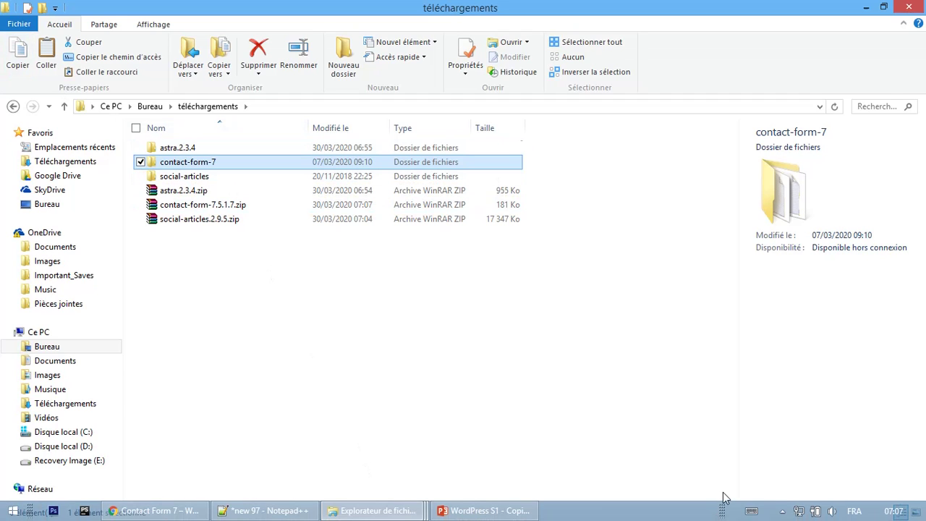
click(782, 512)
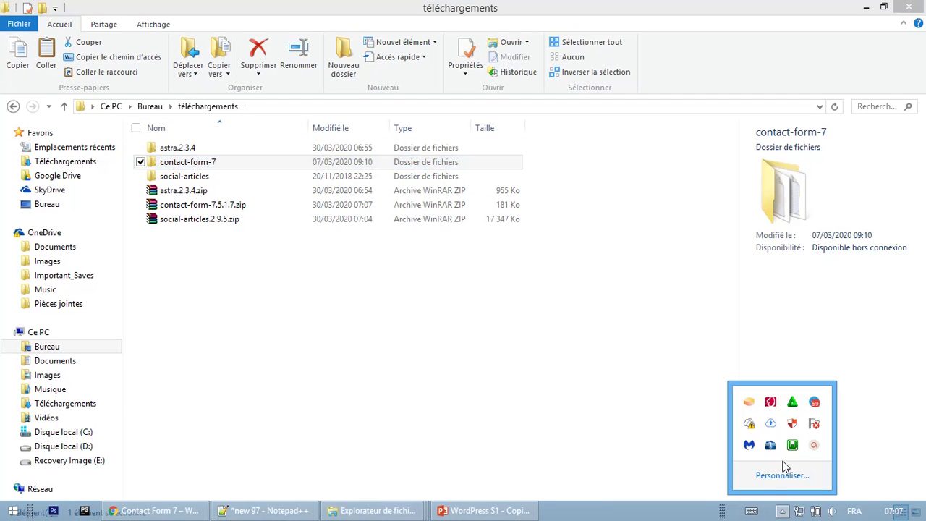
click(793, 441)
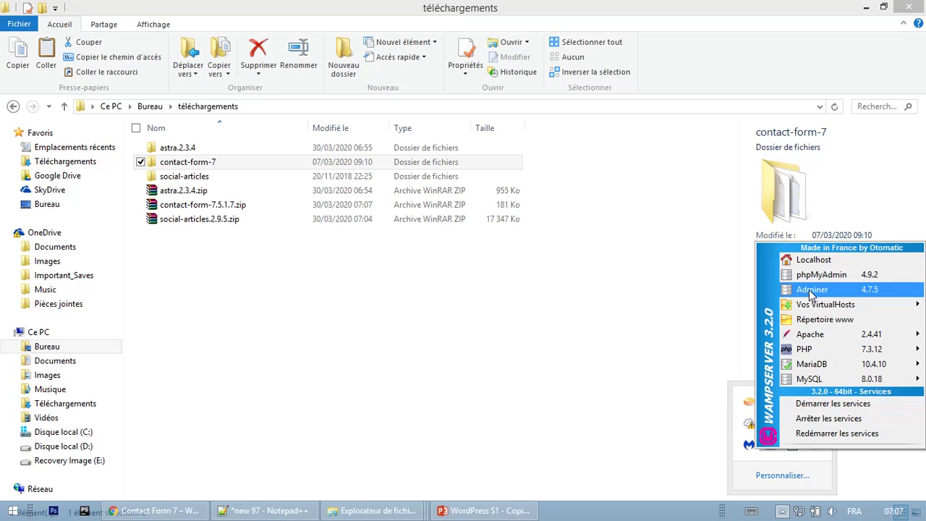
click(823, 319)
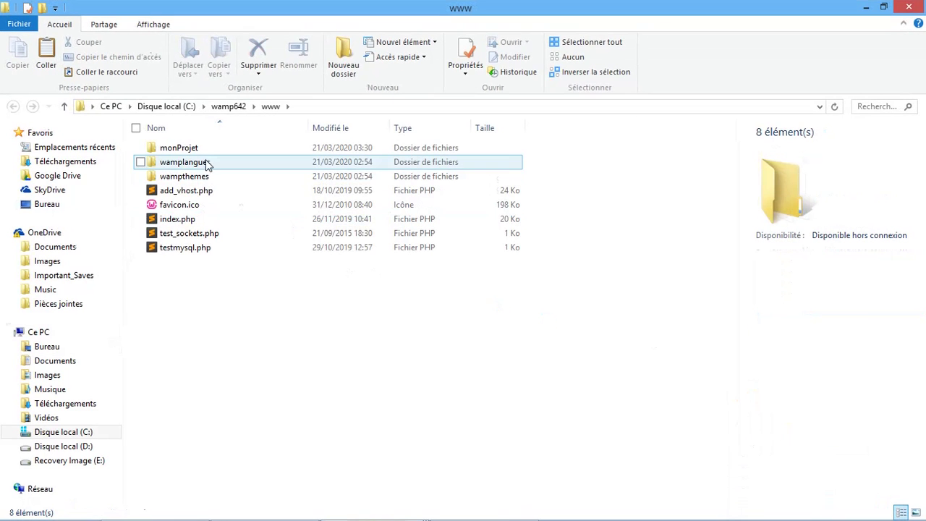
Paste the copied contact-form-7 folder into monProjet's wp-content/plugins folder.
double_click(202, 149)
click(199, 165)
double_click(198, 163)
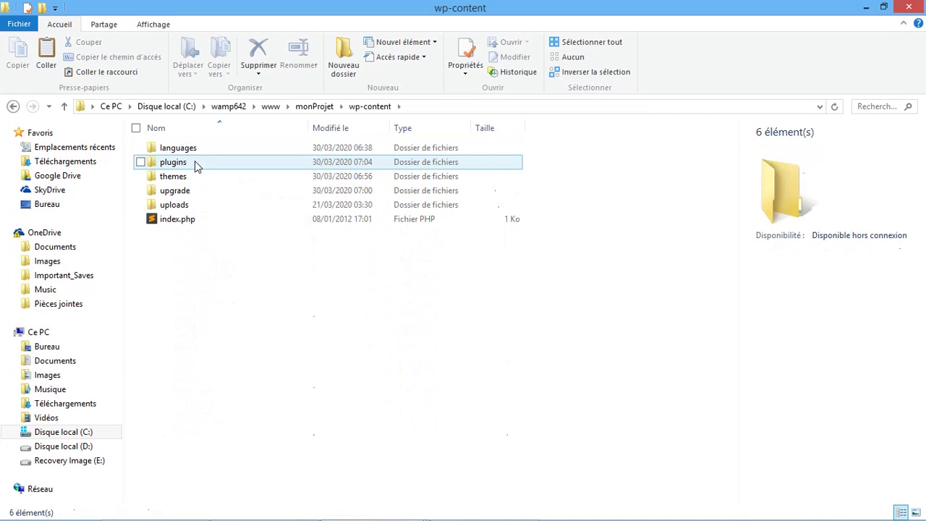
click(187, 167)
double_click(182, 165)
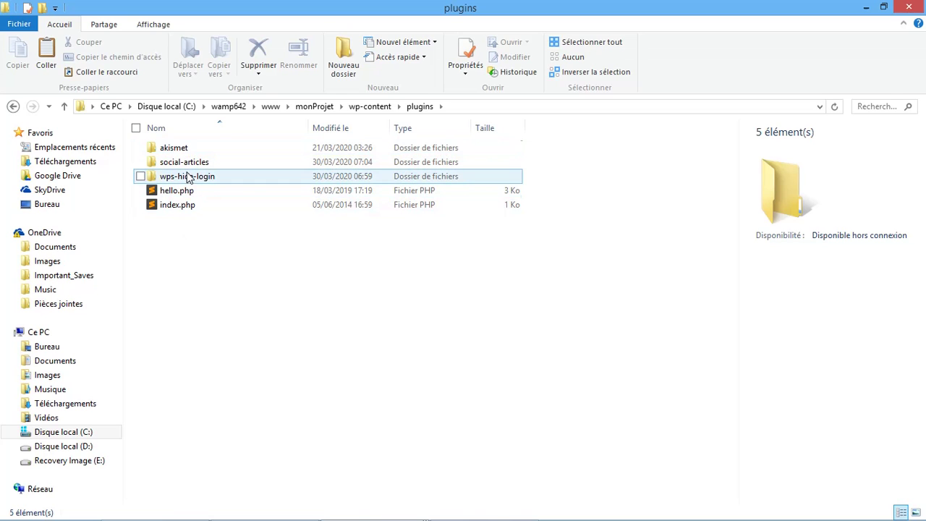
right_click(186, 239)
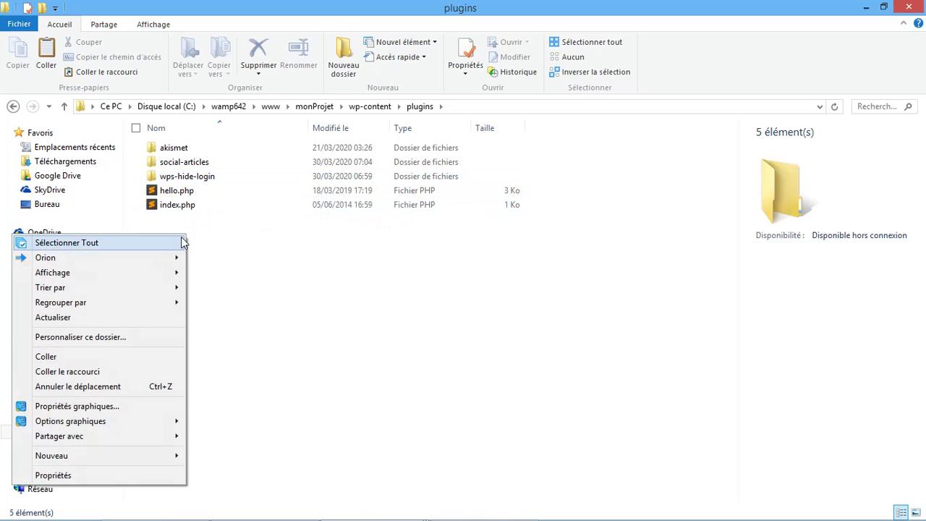
click(141, 364)
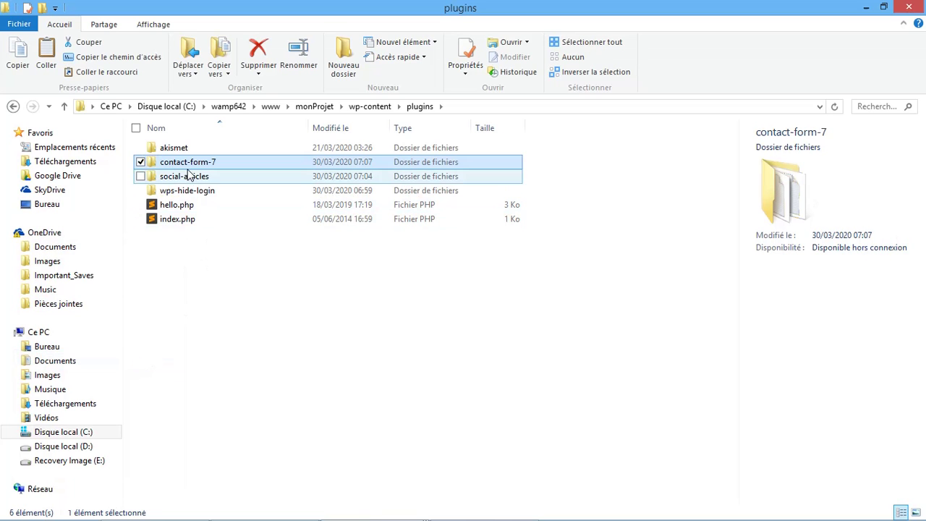
Switch to Chrome, activate the Contact Form 7 extension in the Learn site's dashboard and open its Contact Forms list.
click(152, 510)
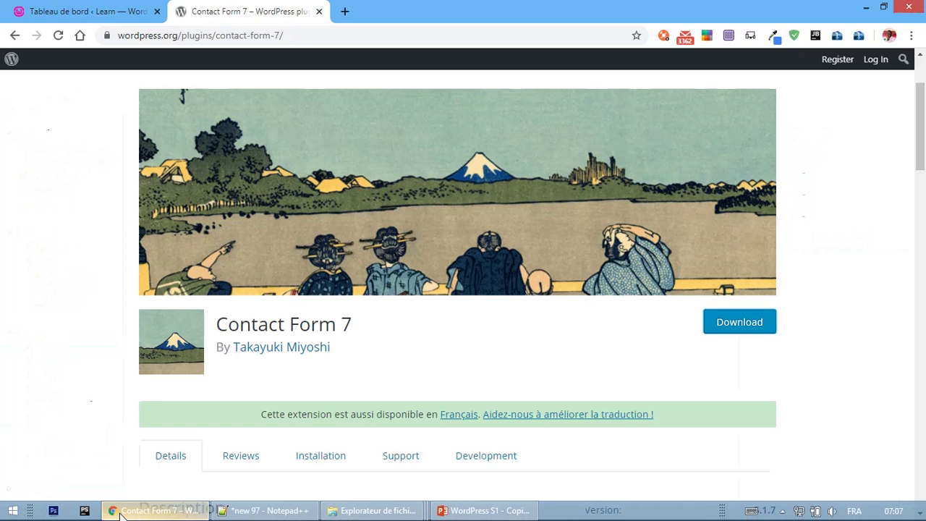
click(73, 10)
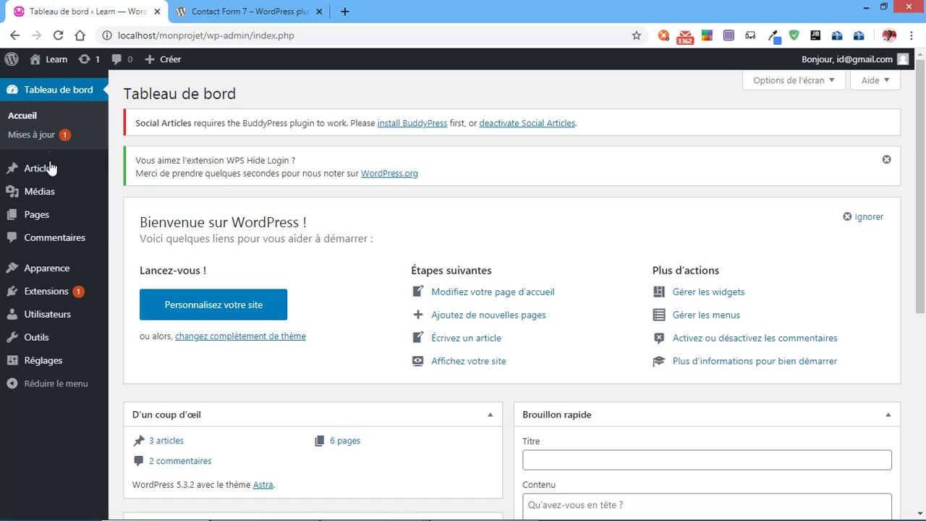
click(64, 296)
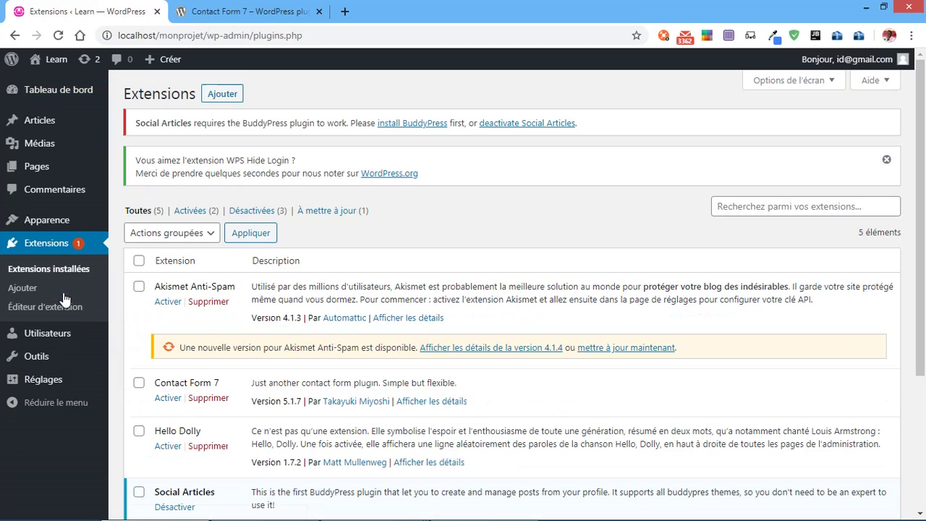
scroll(248, 327, down, 2)
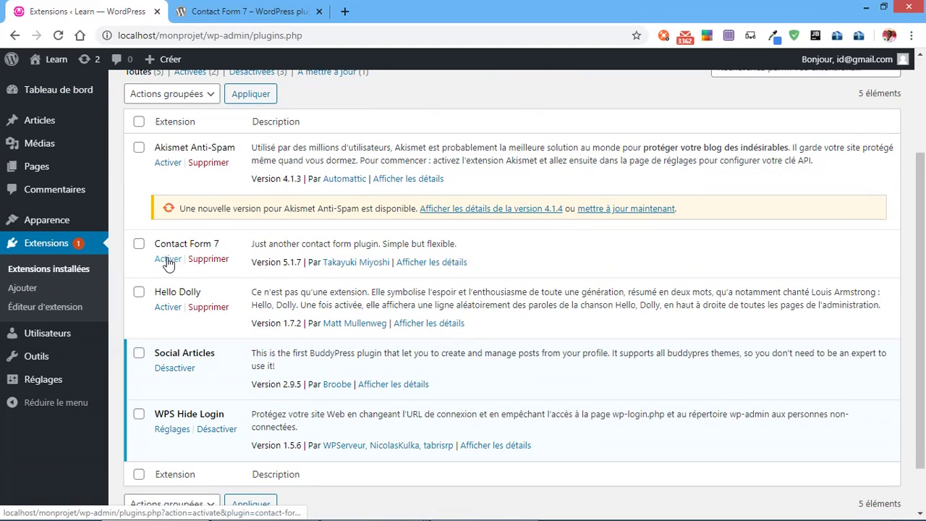
click(168, 262)
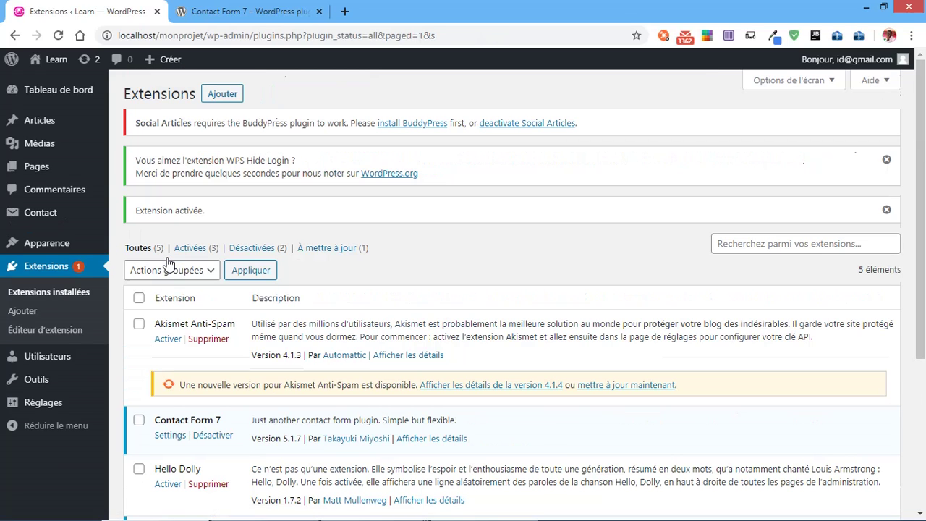
mouse_move(52, 211)
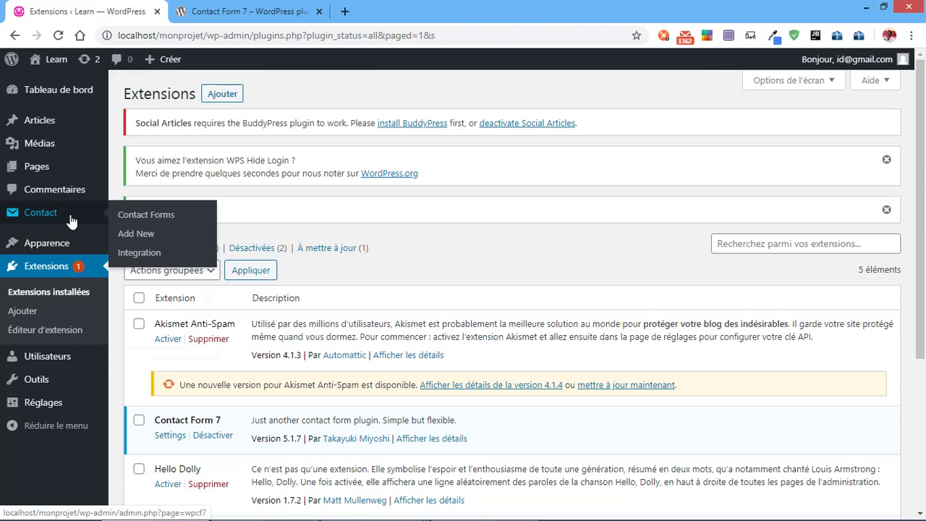
click(142, 214)
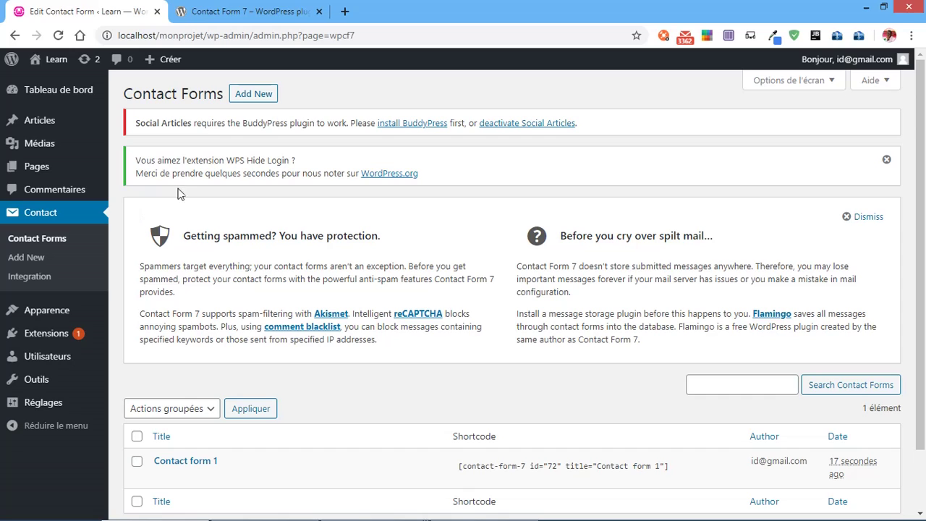
Examine the description, reviews and installation instructions on the Contact Form 7 plugin page at WordPress.org.
click(219, 19)
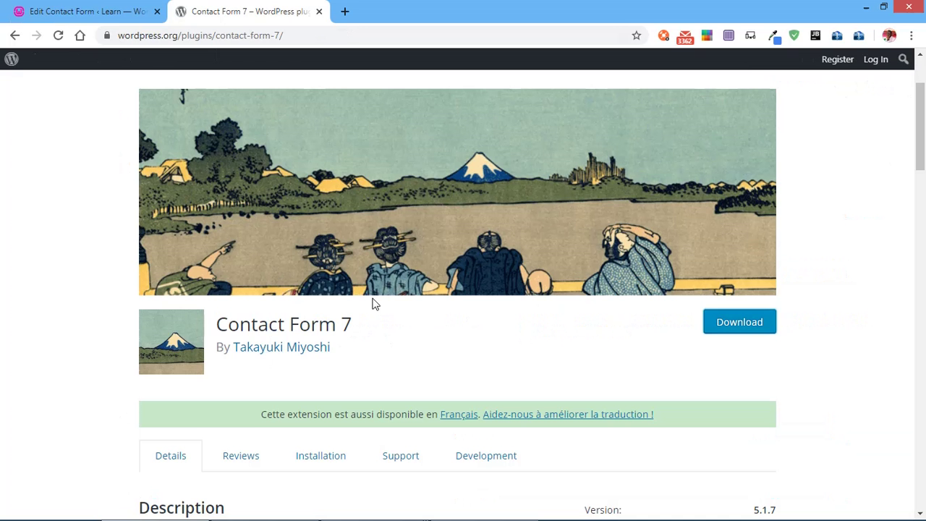
scroll(389, 316, down, 4)
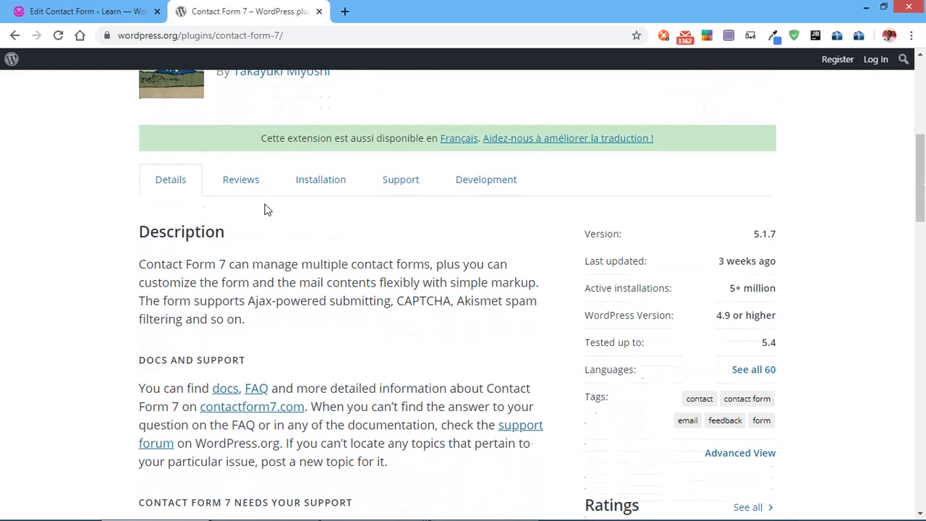
click(244, 187)
click(311, 192)
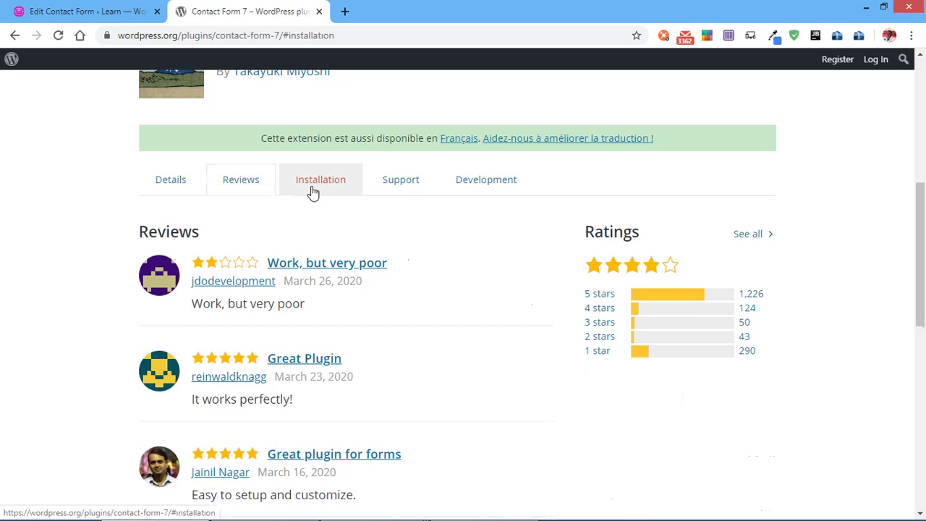
Look through the Contact Form 7 support forum, then return to the plugin's installation instructions and review the page.
click(394, 191)
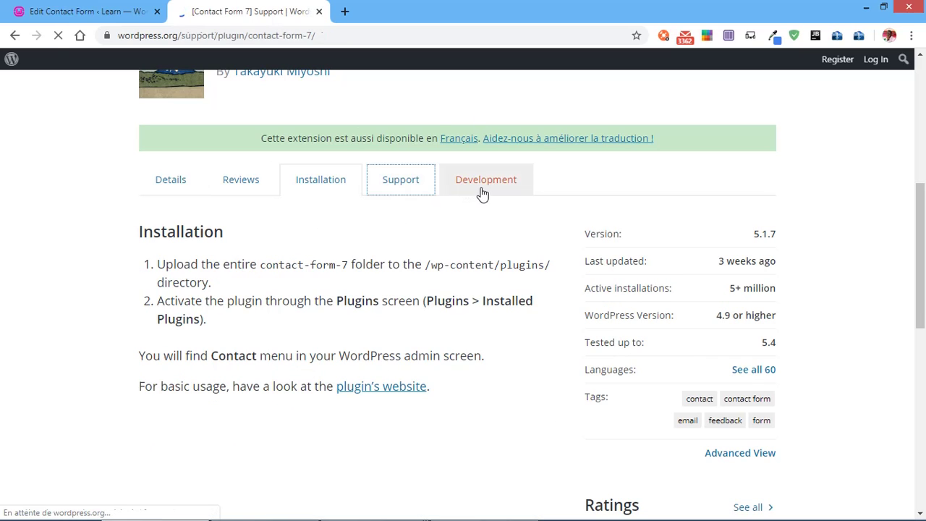
scroll(133, 344, down, 2)
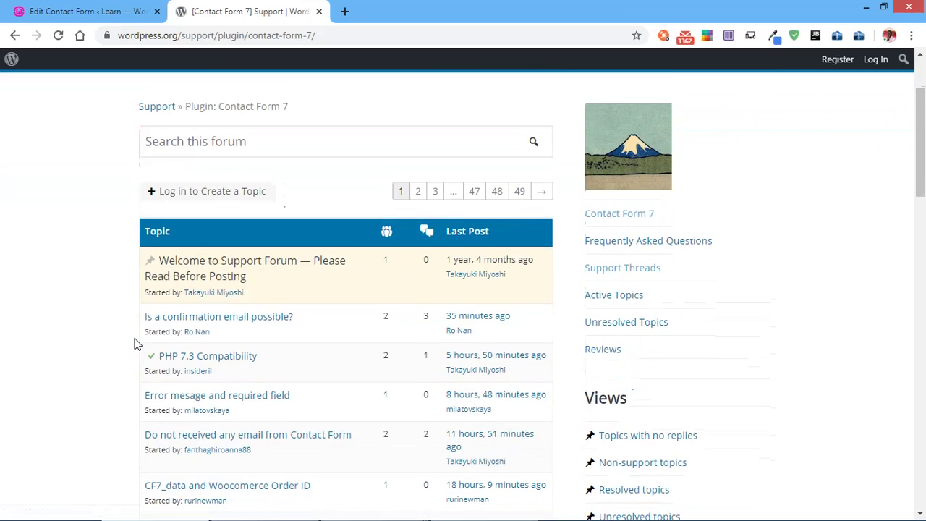
scroll(136, 344, down, 1)
scroll(137, 345, up, 3)
mouse_move(22, 54)
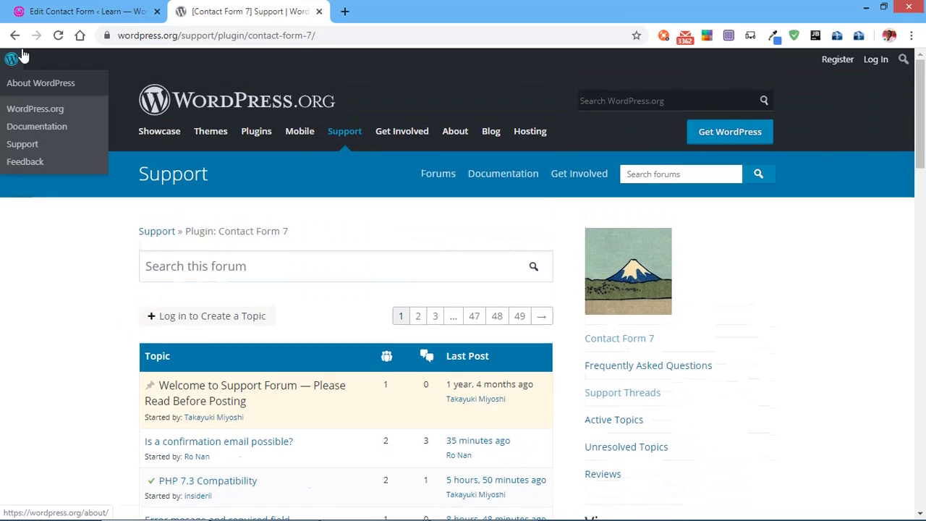
click(14, 36)
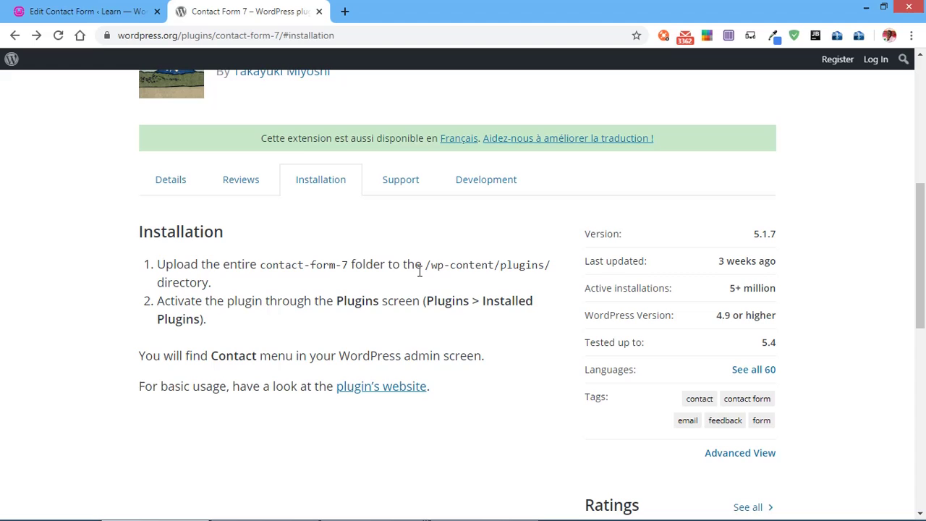
scroll(419, 271, down, 3)
scroll(420, 270, up, 7)
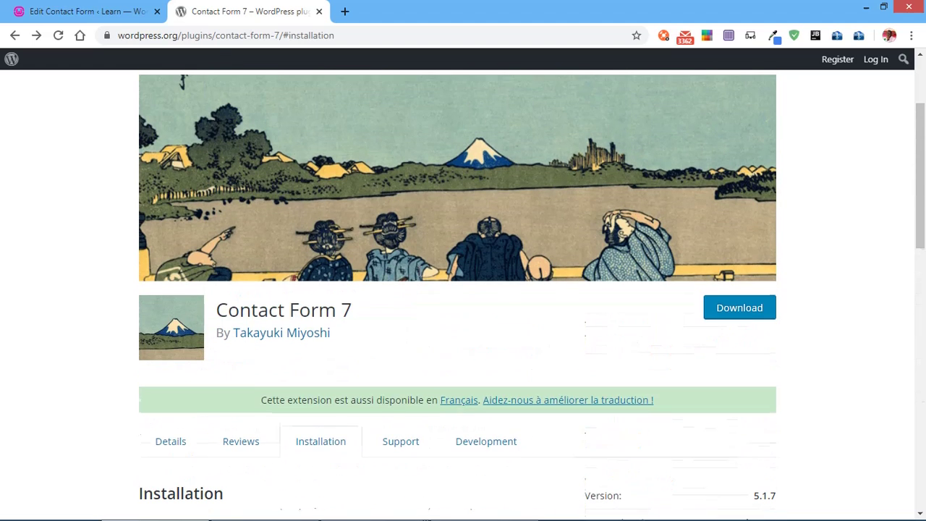